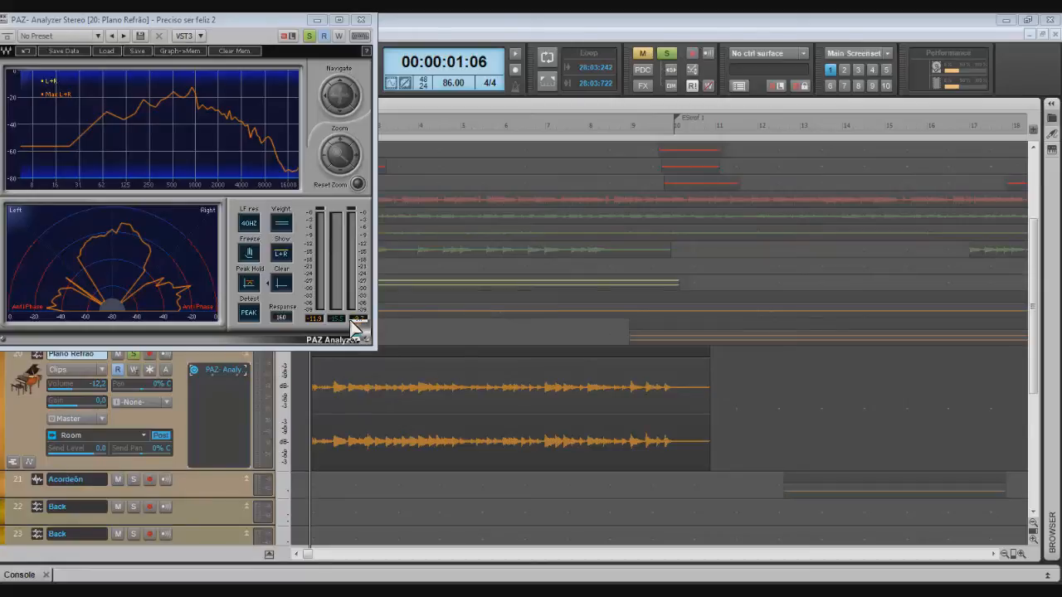
Audition the soloed Piano Refrão track with the analyzer and add the Sonitus:fx Equalizer to its effects.
key(space)
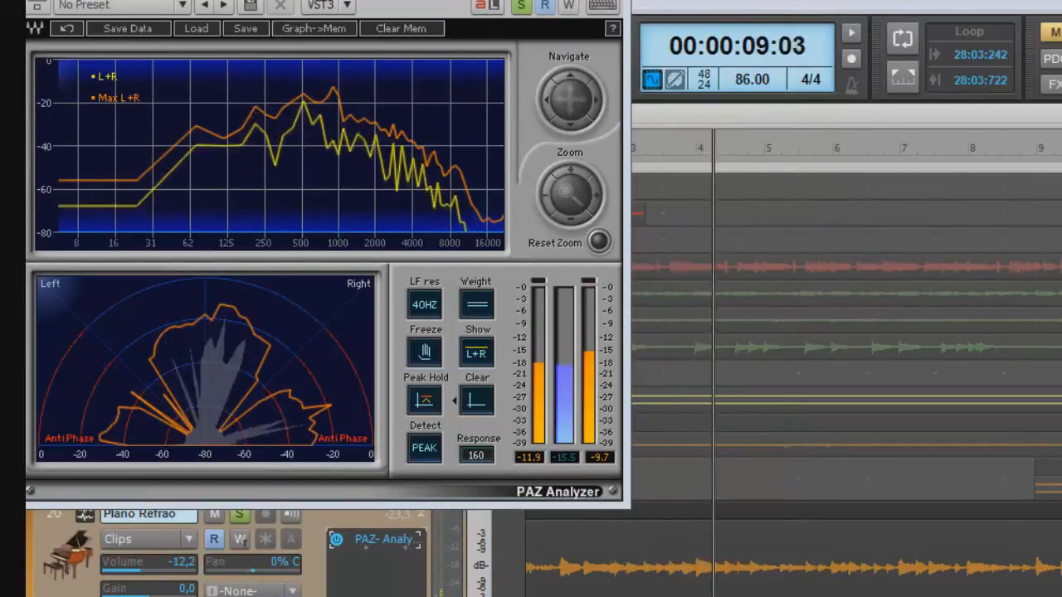
key(space)
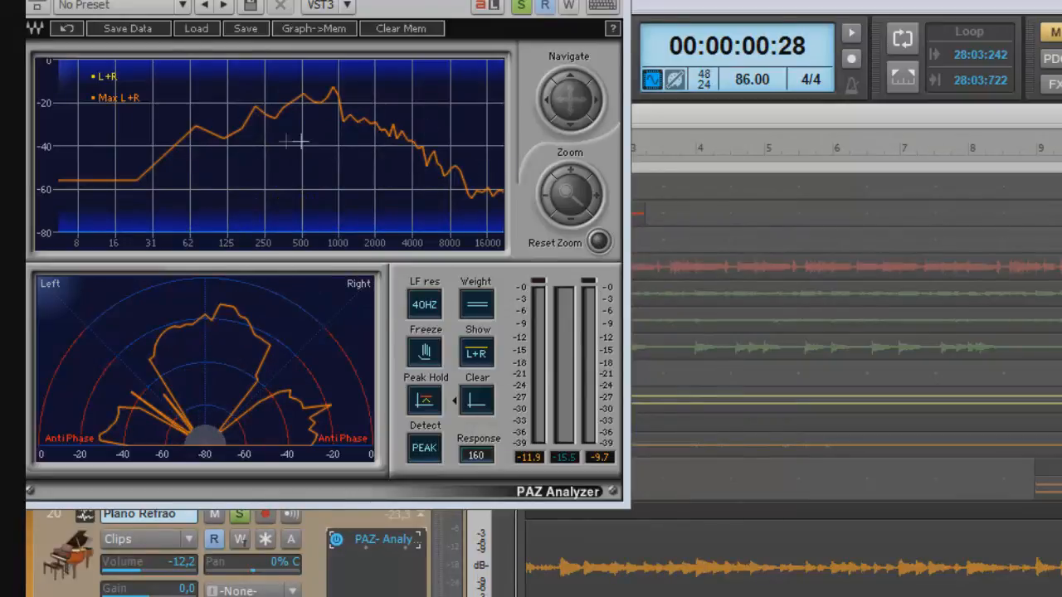
right_click(384, 591)
click(862, 544)
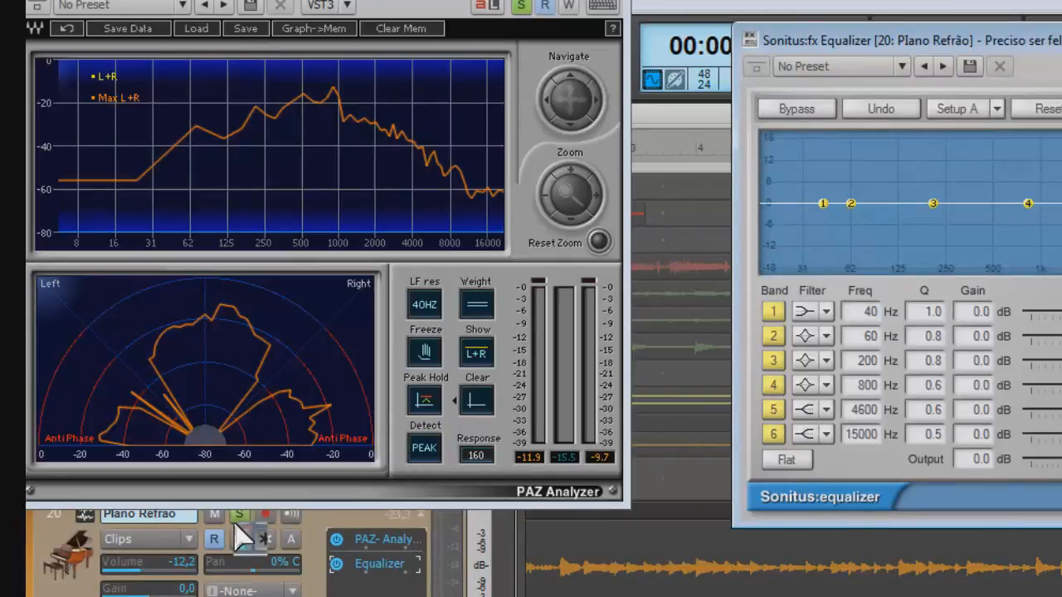
Turn off the piano track's solo and audition it within the full mix.
click(239, 514)
key(space)
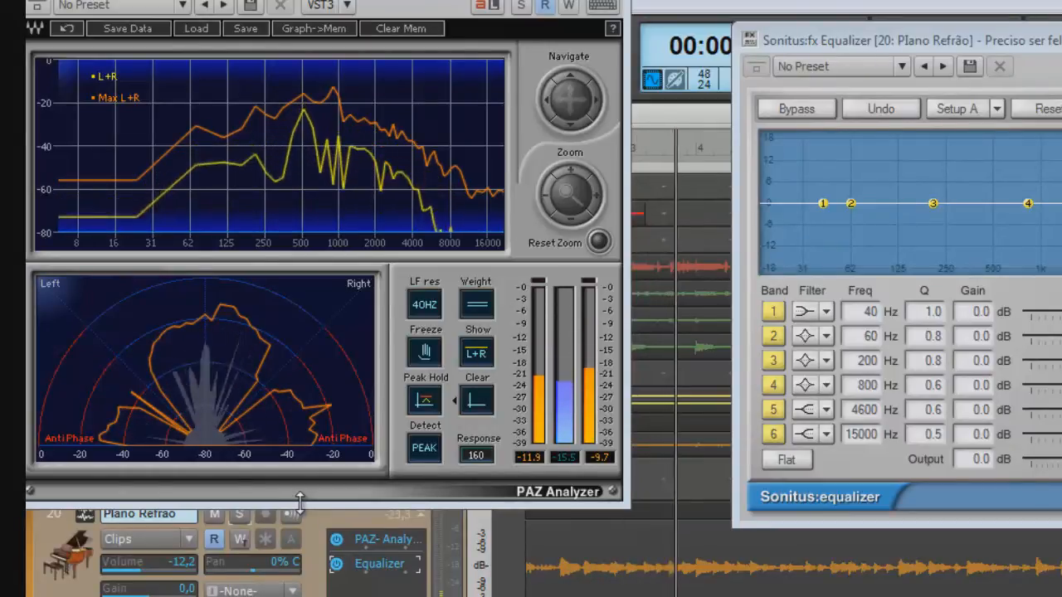
key(space)
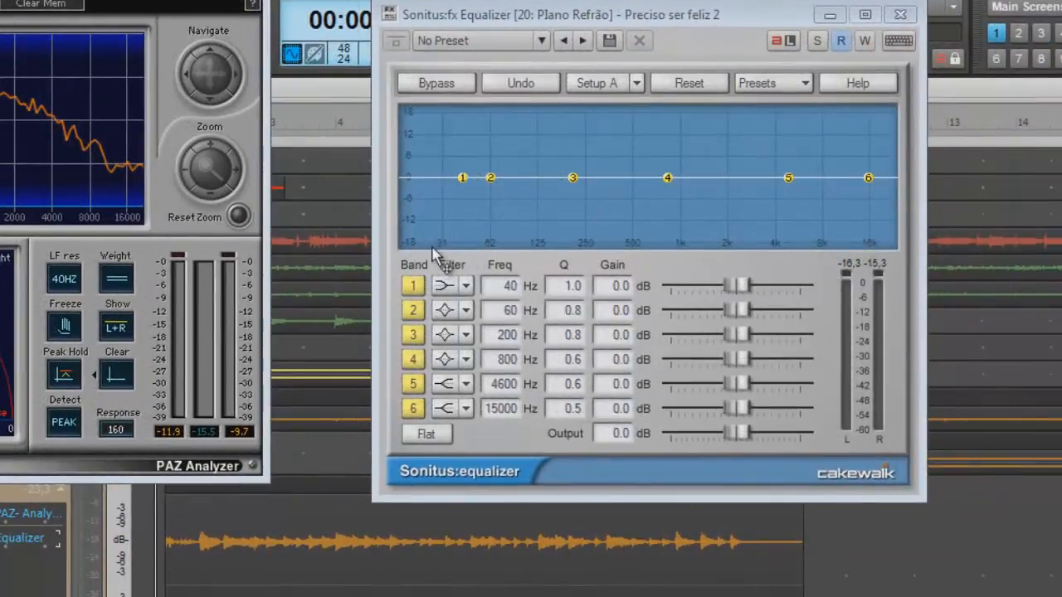
Set equalizer band 1 to a Highpass filter at 62 Hz with a Q of 1.6, marking 62 Hz on the analyzer graph.
click(465, 282)
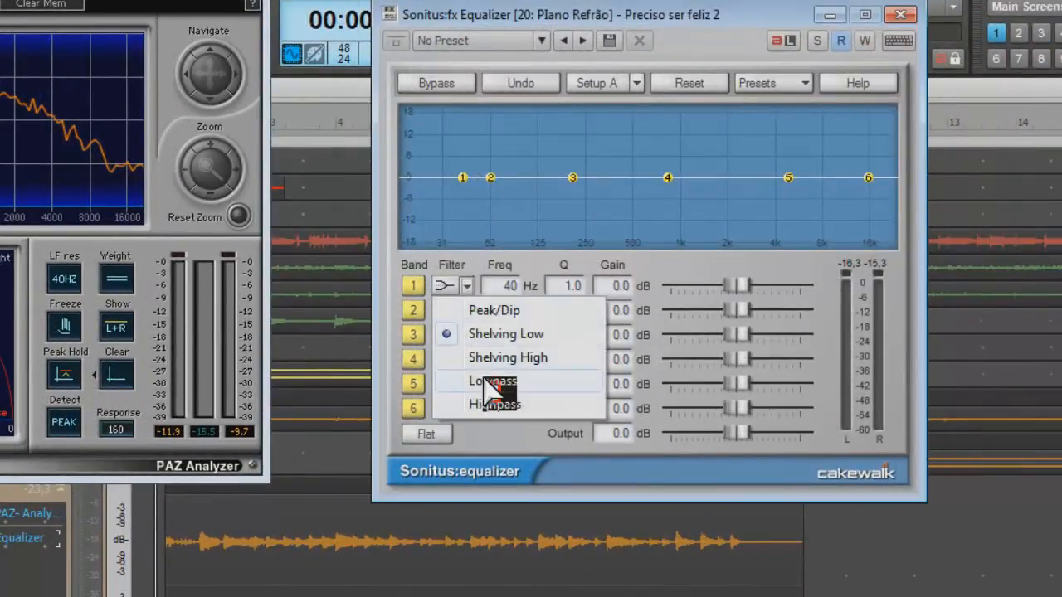
click(496, 406)
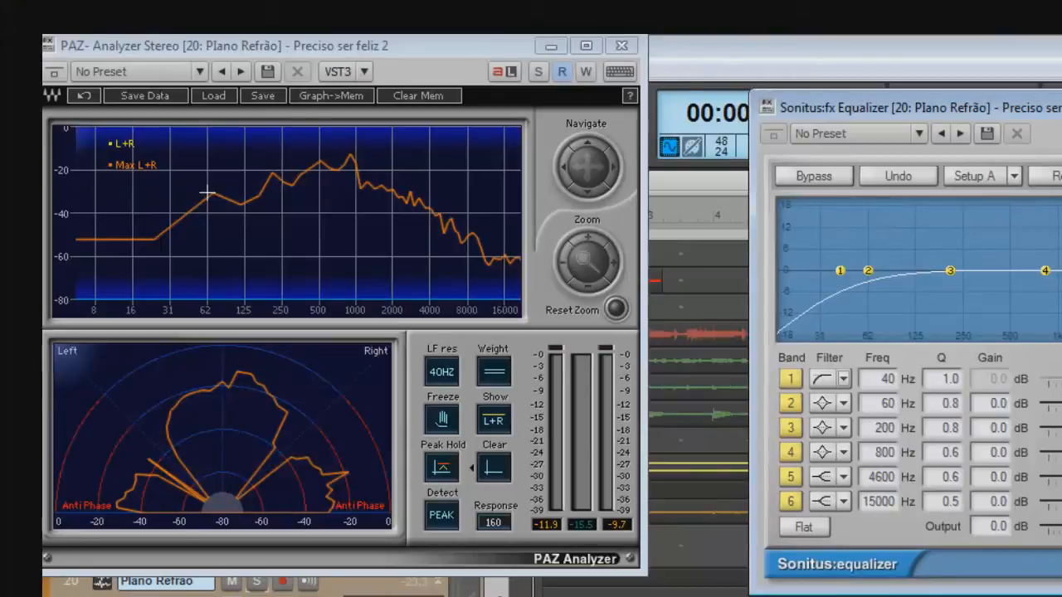
click(208, 192)
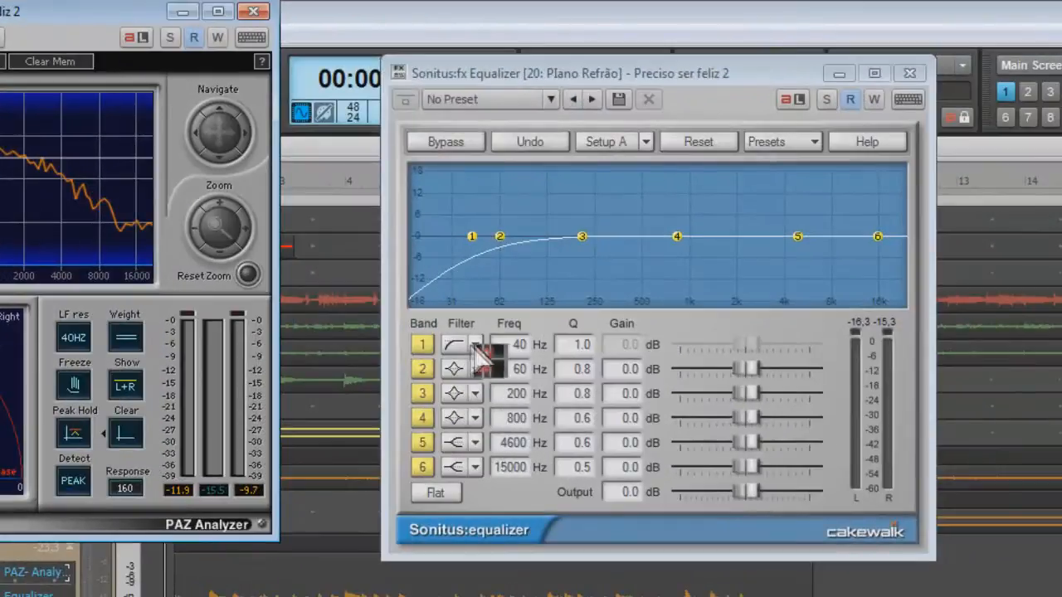
drag(481, 355, 581, 341)
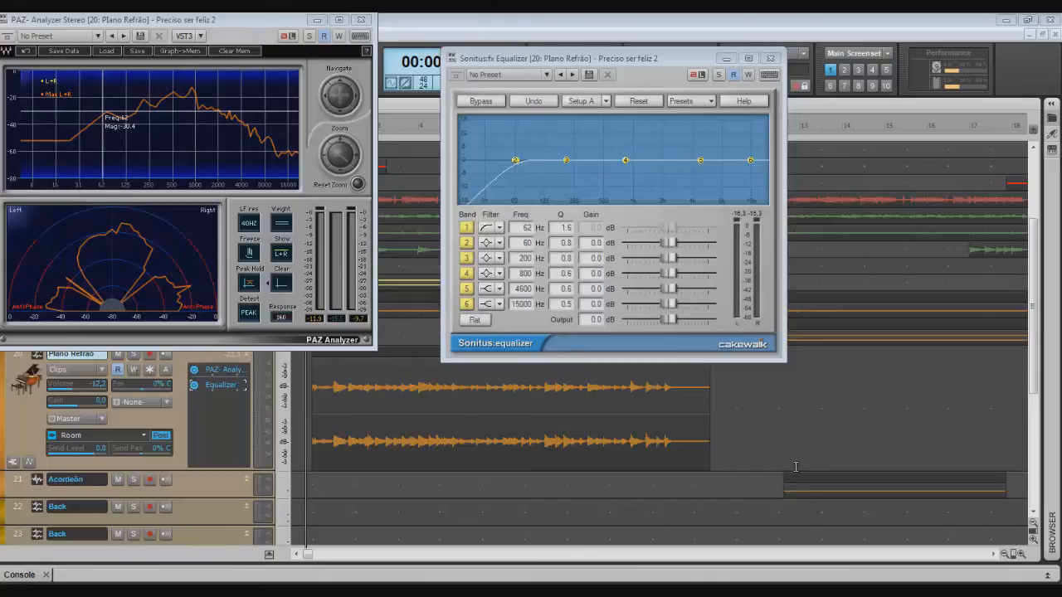
click(779, 325)
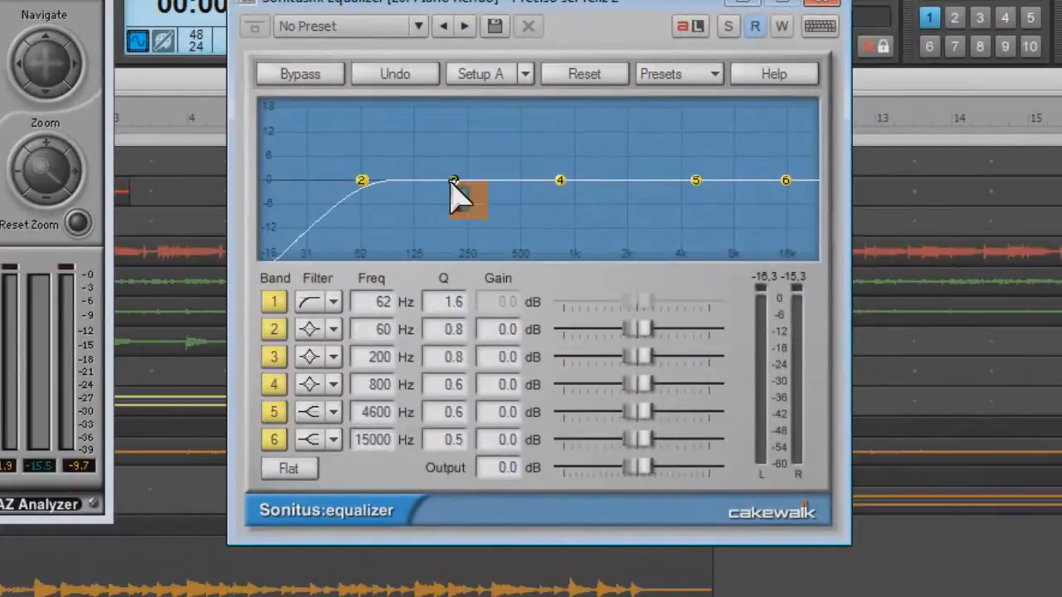
Cut equalizer band 3 to -16.1 dB at 178 Hz with a Q of 6.1, refining the notch during playback.
mouse_move(452, 181)
mouse_down()
mouse_move(445, 204)
mouse_move(448, 181)
mouse_up()
drag(448, 363, 526, 353)
drag(491, 192, 387, 372)
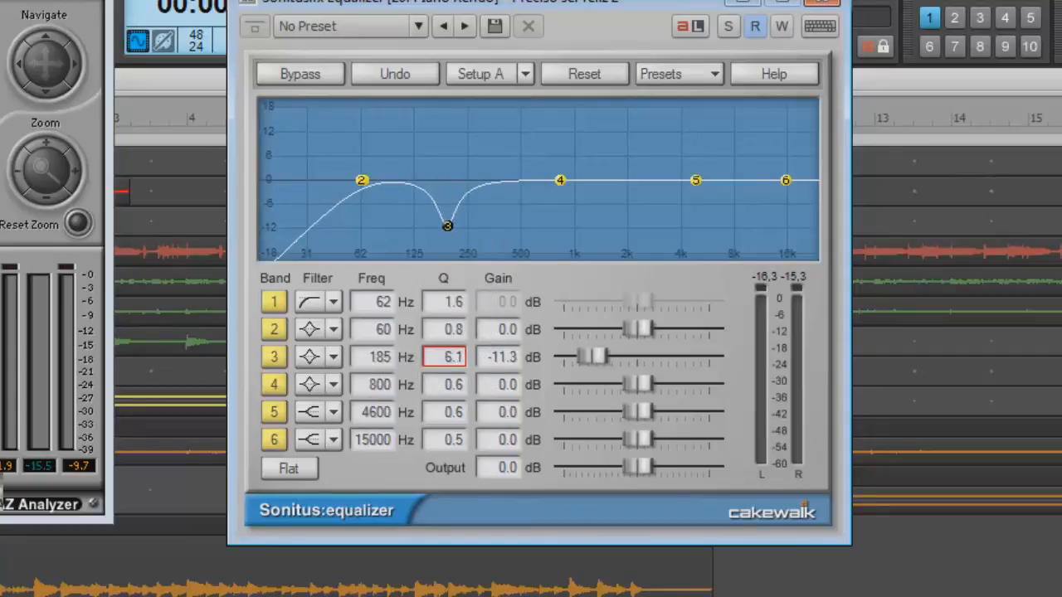
key(space)
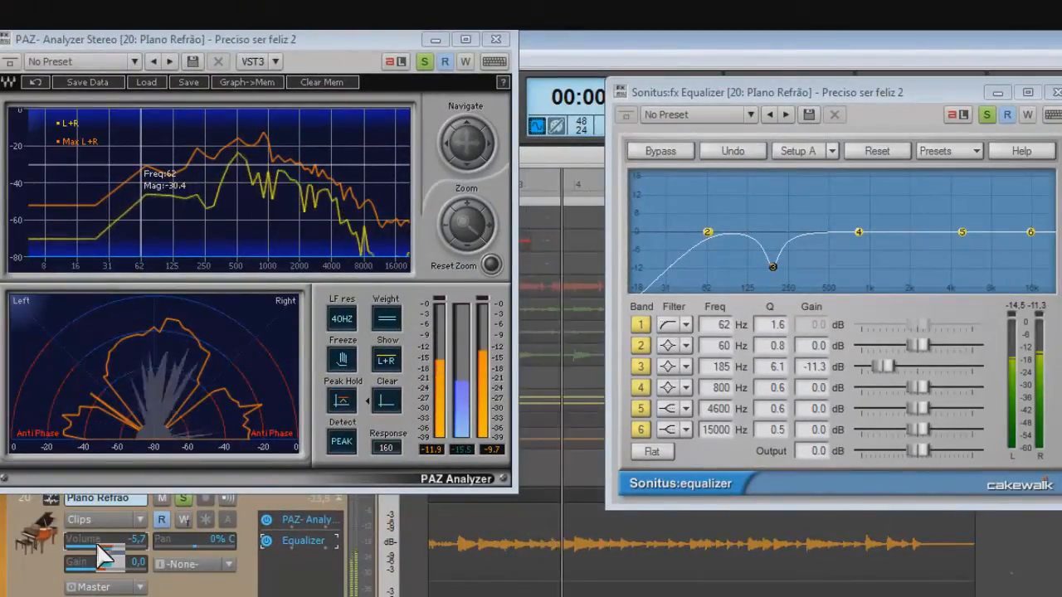
drag(772, 269, 767, 315)
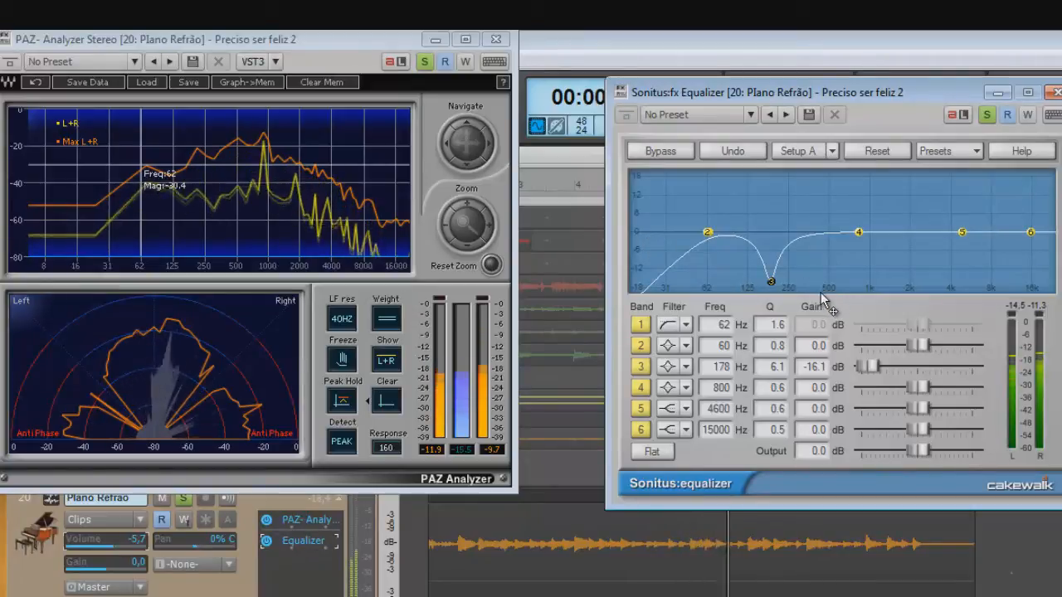
key(space)
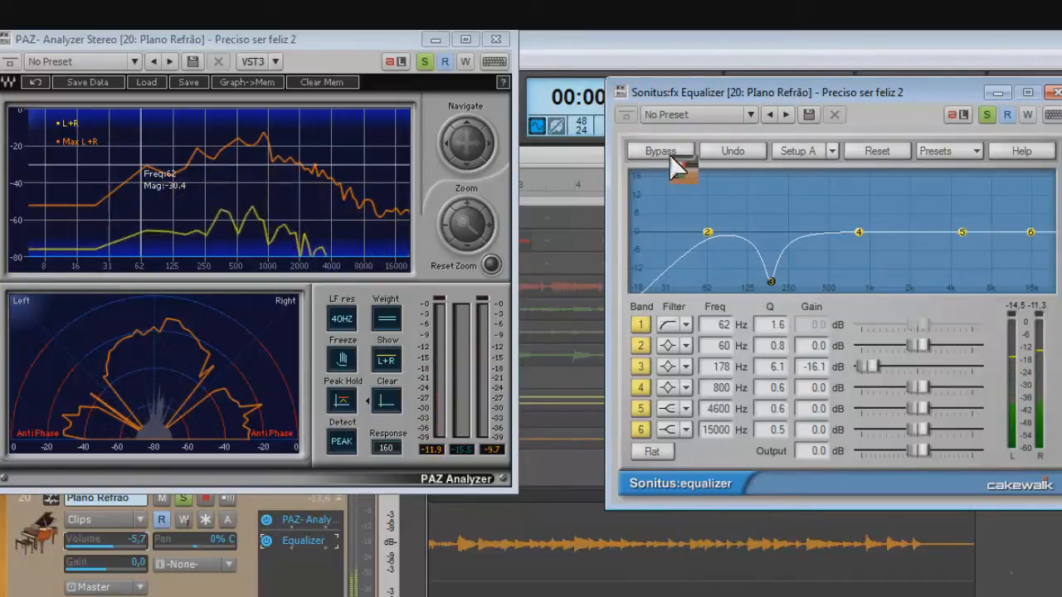
Play the piano from the start and compare its sound with the equalizer bypassed and active.
click(674, 158)
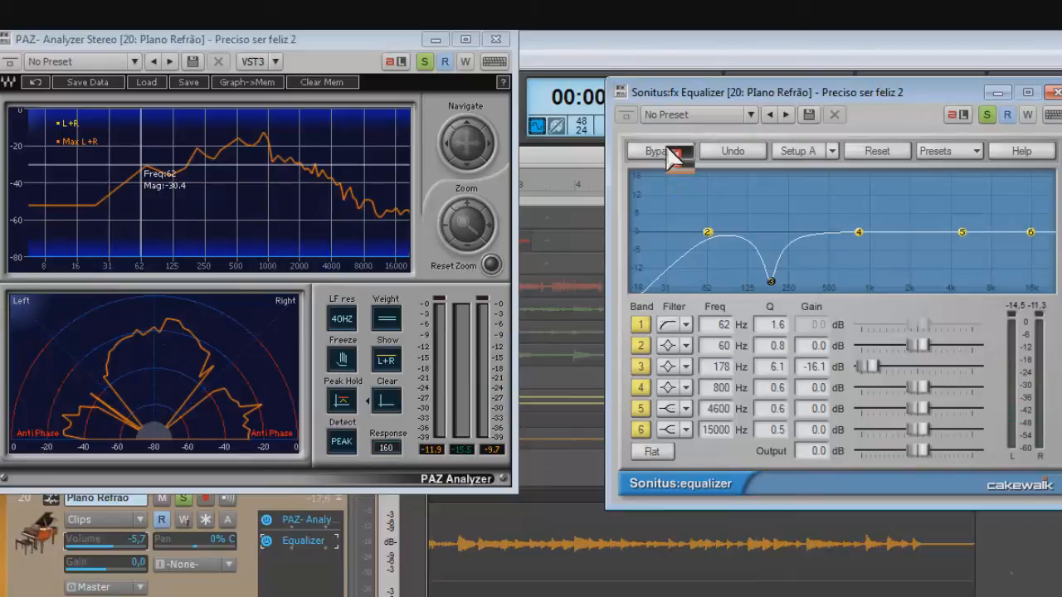
click(673, 154)
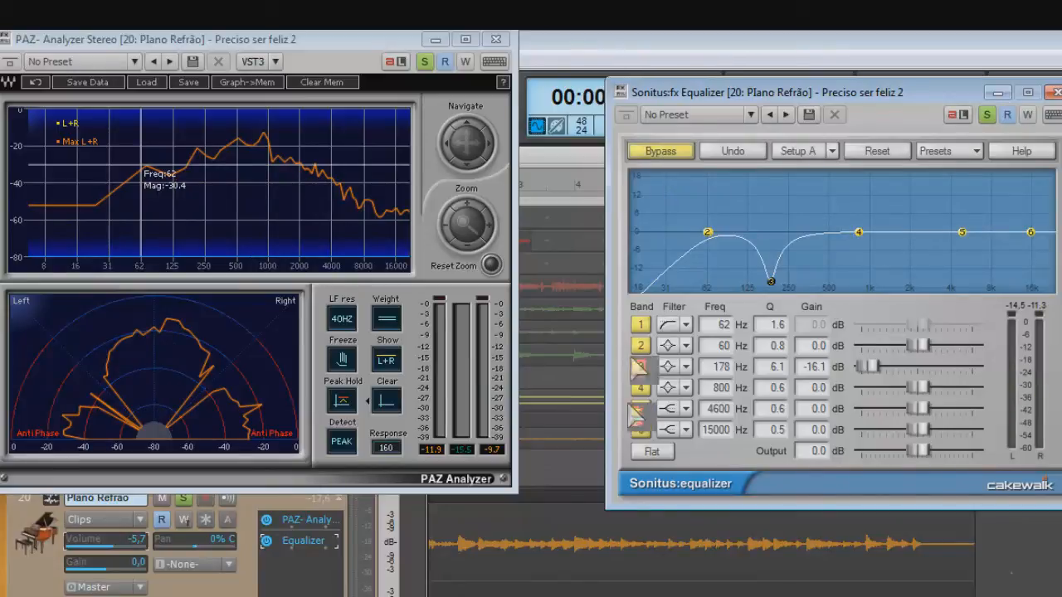
key(space)
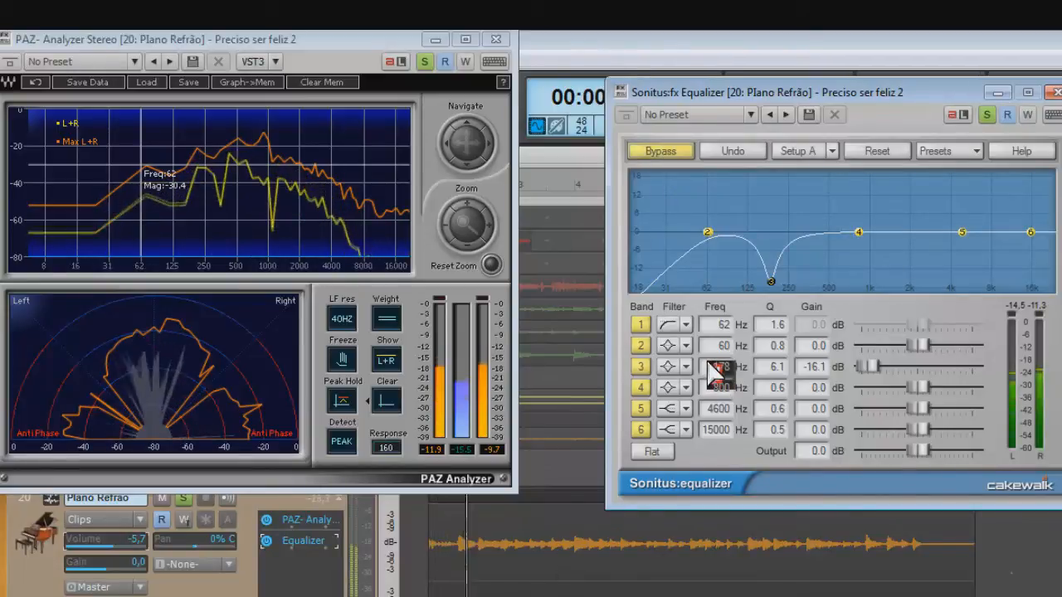
click(659, 149)
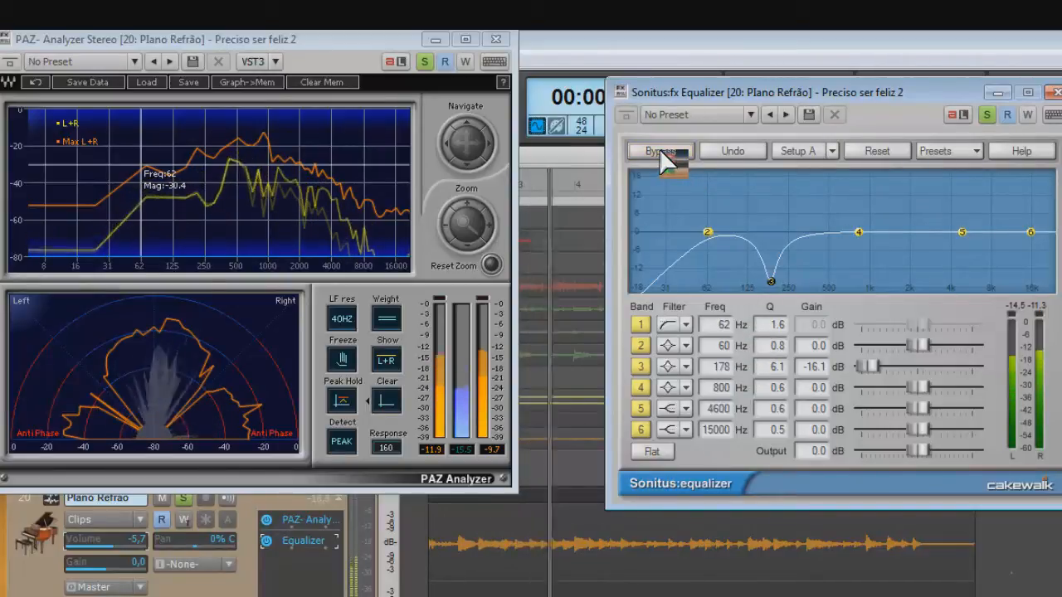
key(space)
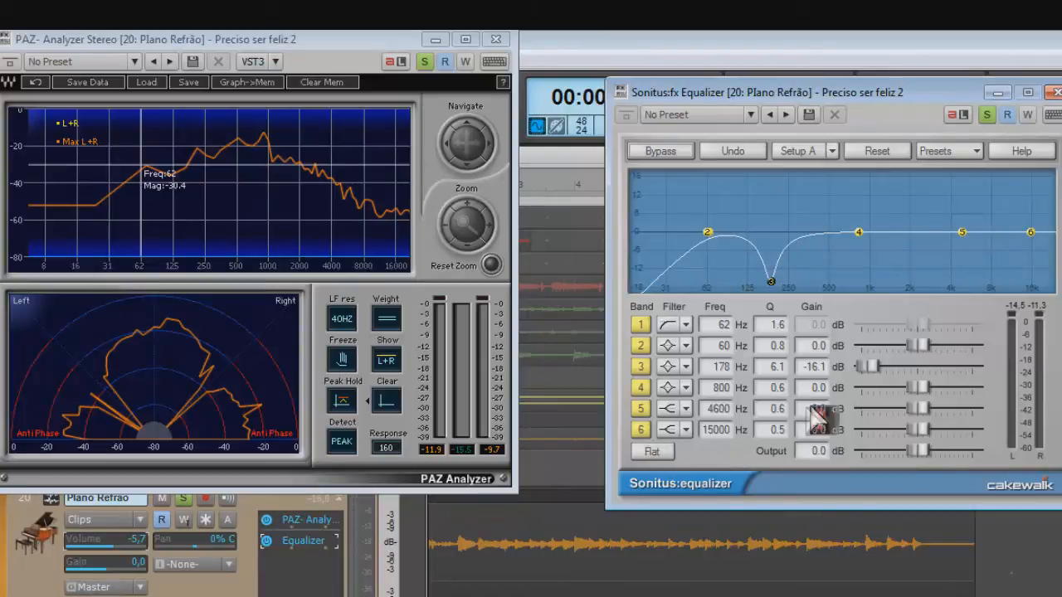
Set band 6 to a Lowpass filter at 4000 Hz with a Q of 1.6 and raise band 5 to 4.7 dB at 4528 Hz.
click(685, 430)
click(711, 508)
drag(962, 231, 961, 218)
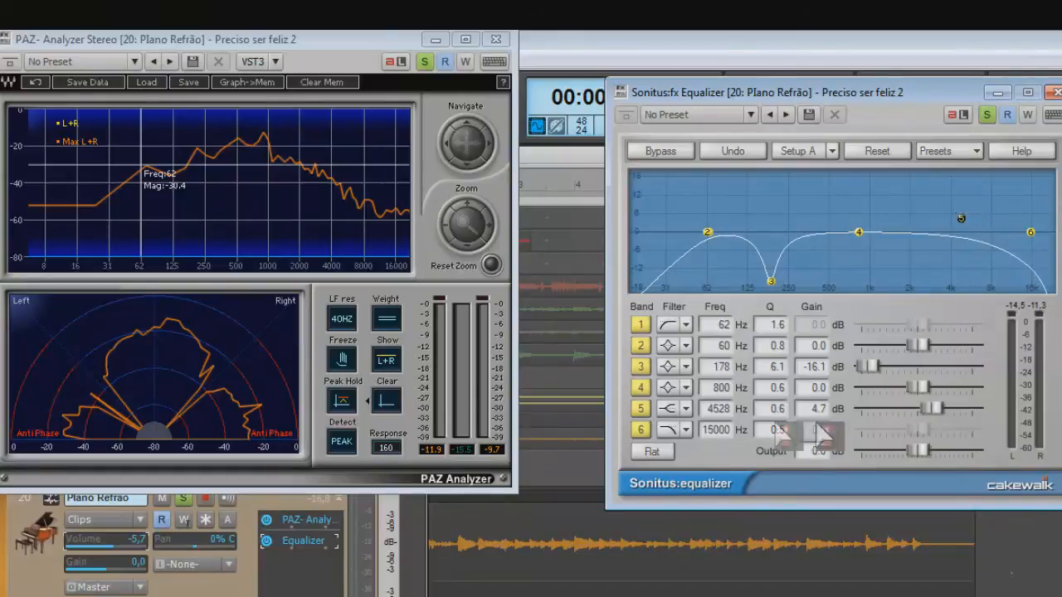
drag(730, 434, 755, 436)
click(727, 430)
text(4000)
key(Return)
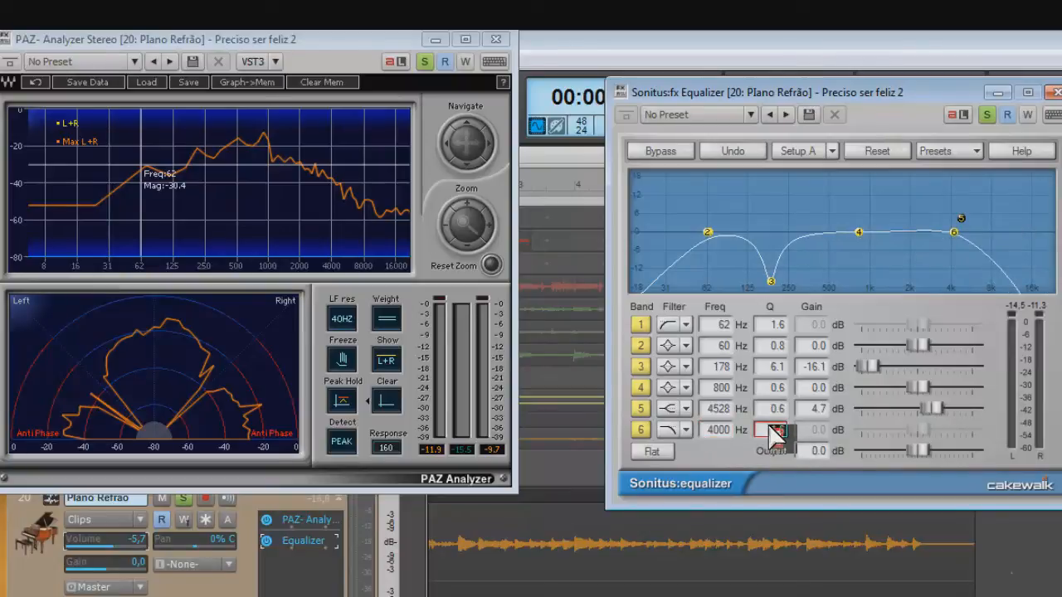
Audition the soloed piano with the new lowpass filtering, toggling the equalizer bypass on and off to compare.
key(space)
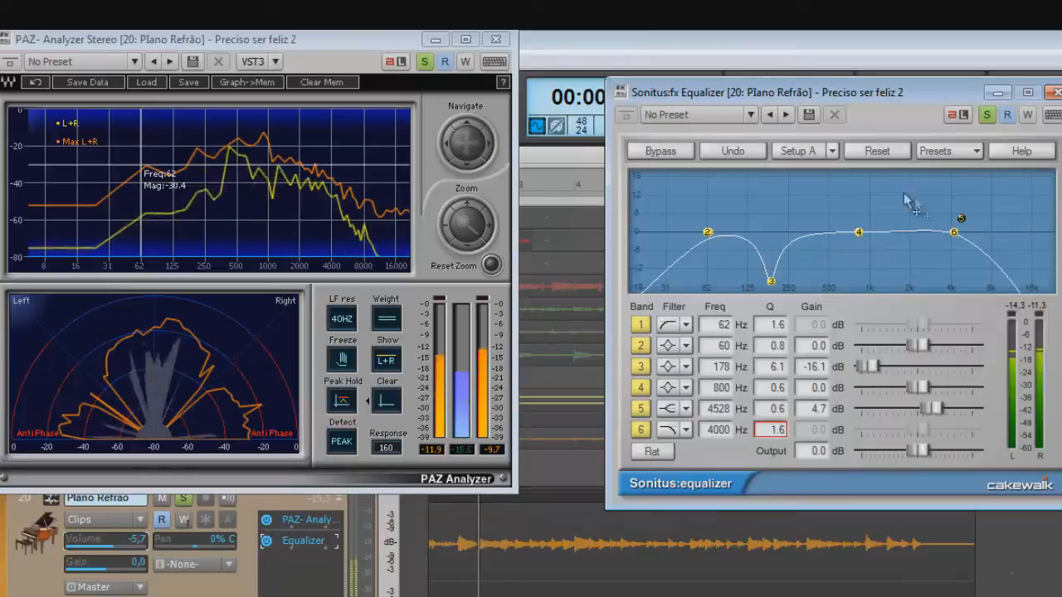
click(655, 152)
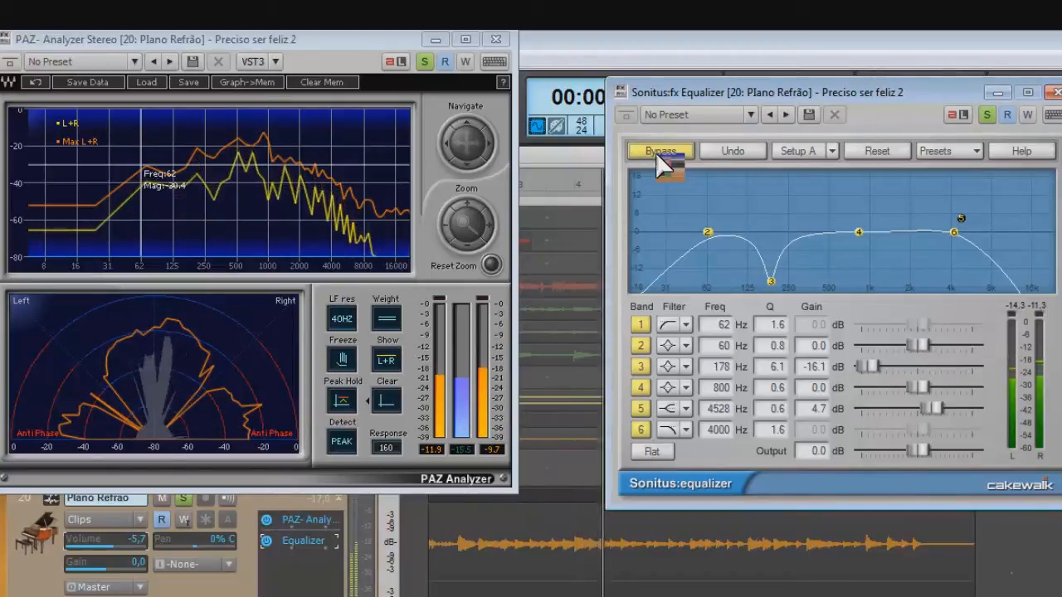
click(656, 151)
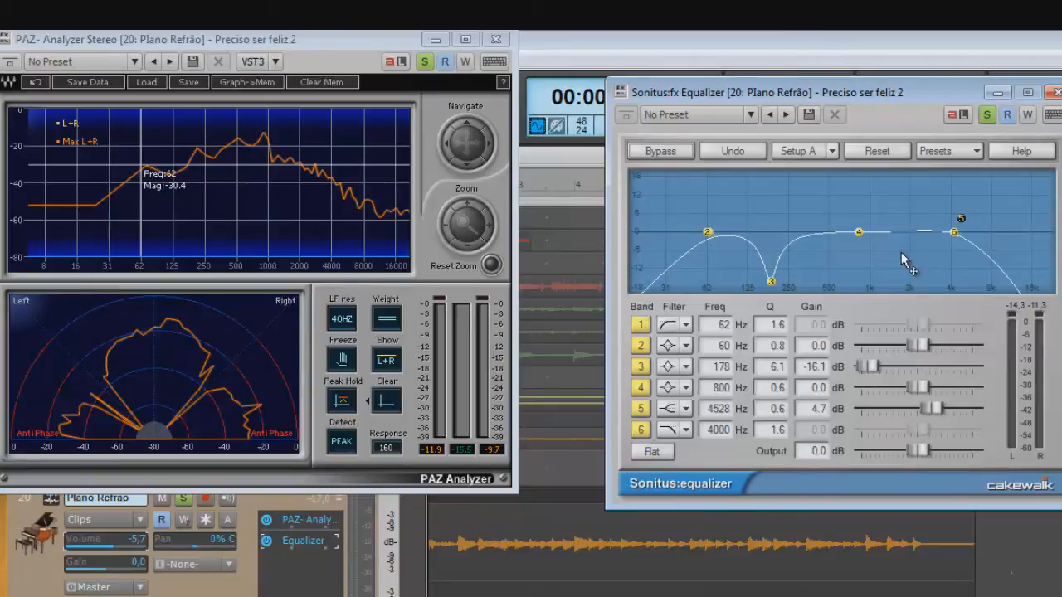
Unsolo the piano track, pan it 60% right and set its volume to -8.0 while listening in the mix.
click(183, 498)
key(space)
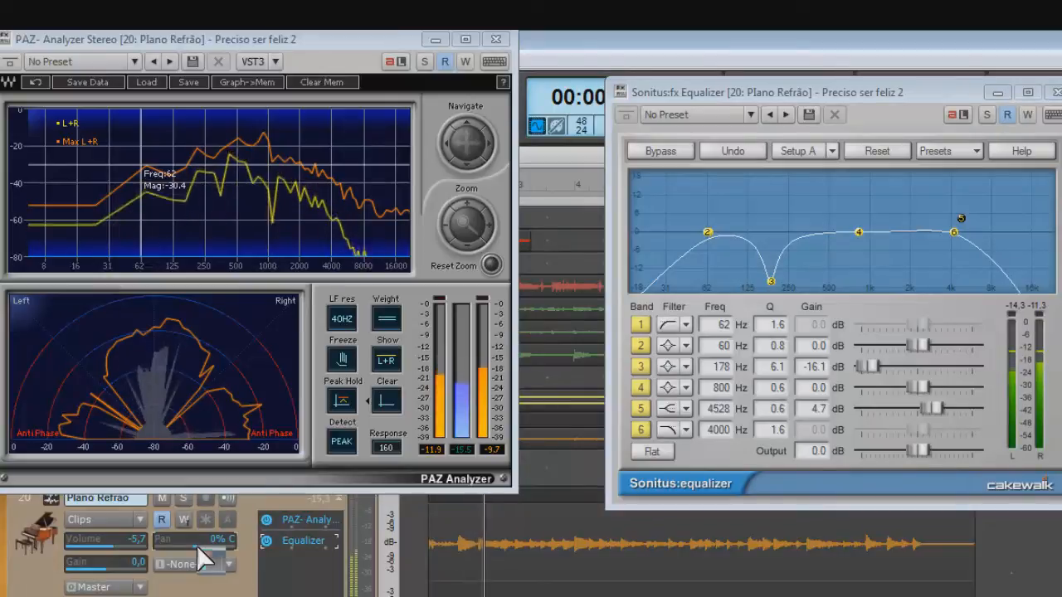
scroll(198, 541, up, 5)
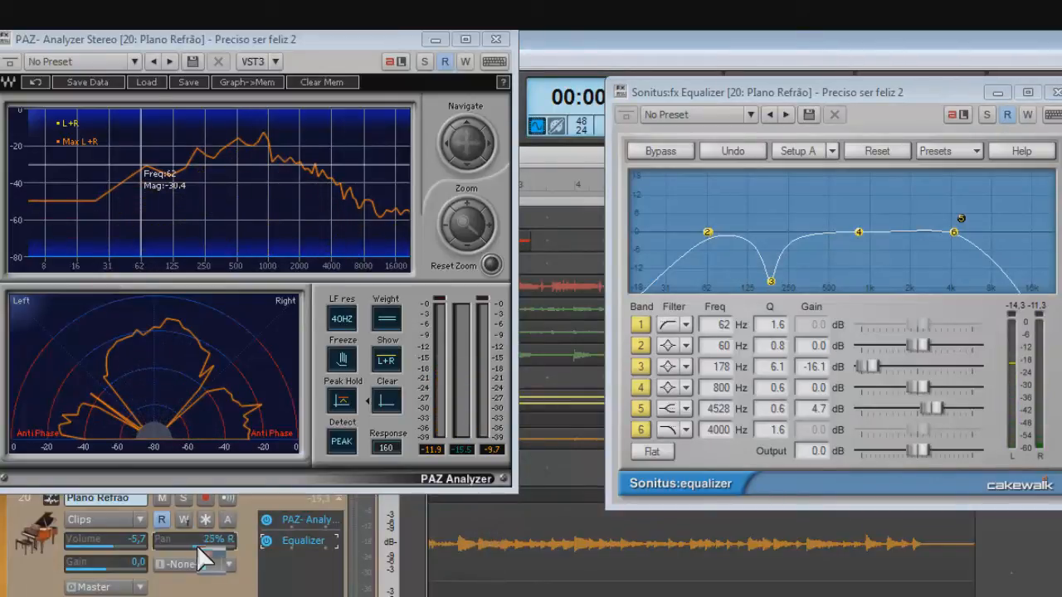
scroll(199, 541, up, 3)
scroll(199, 549, up, 8)
scroll(198, 545, up, 2)
scroll(201, 558, up, 1)
scroll(114, 544, down, 3)
key(space)
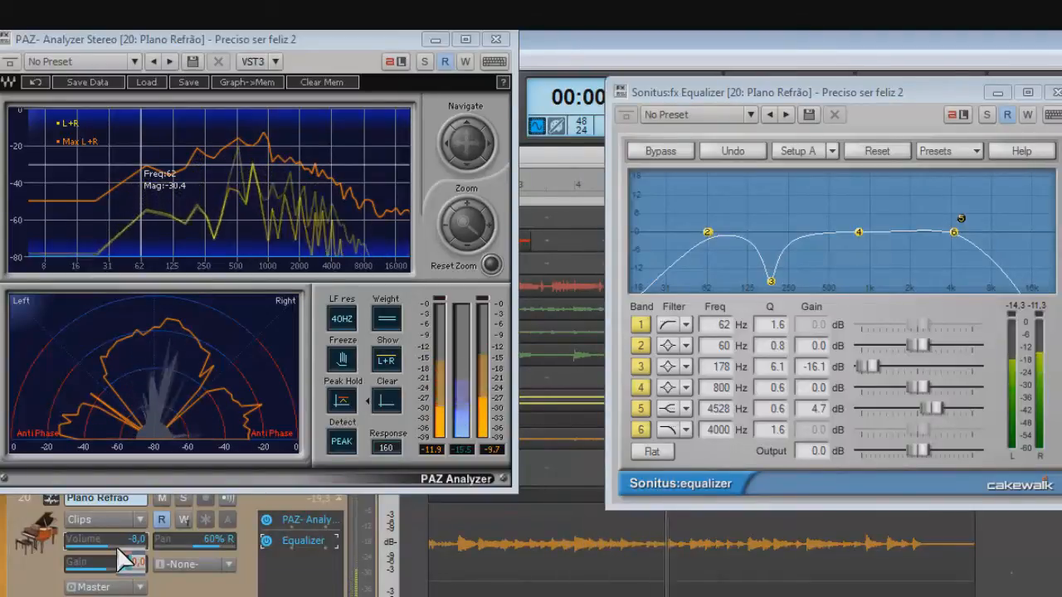
key(space)
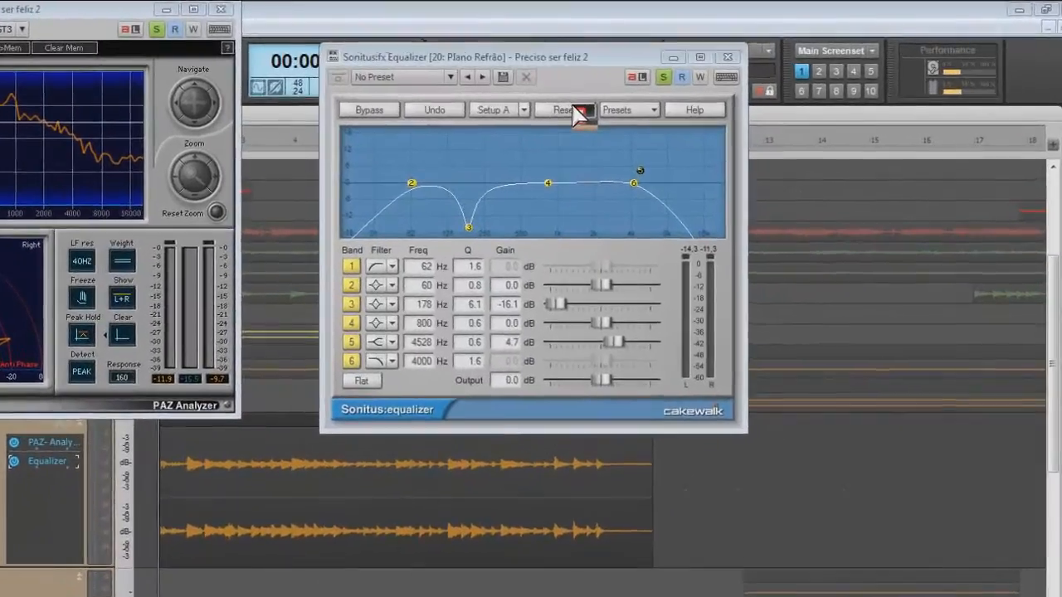
Reset the equalizer, set band 1 to a Highpass filter at 30 Hz with a Q of 1.6, and audition it.
click(642, 101)
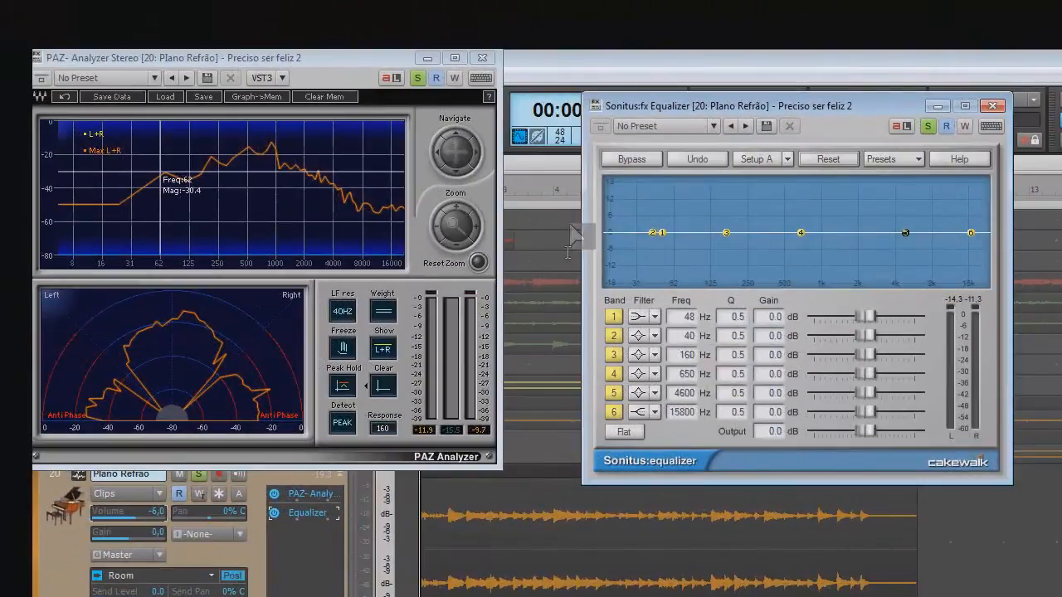
click(656, 315)
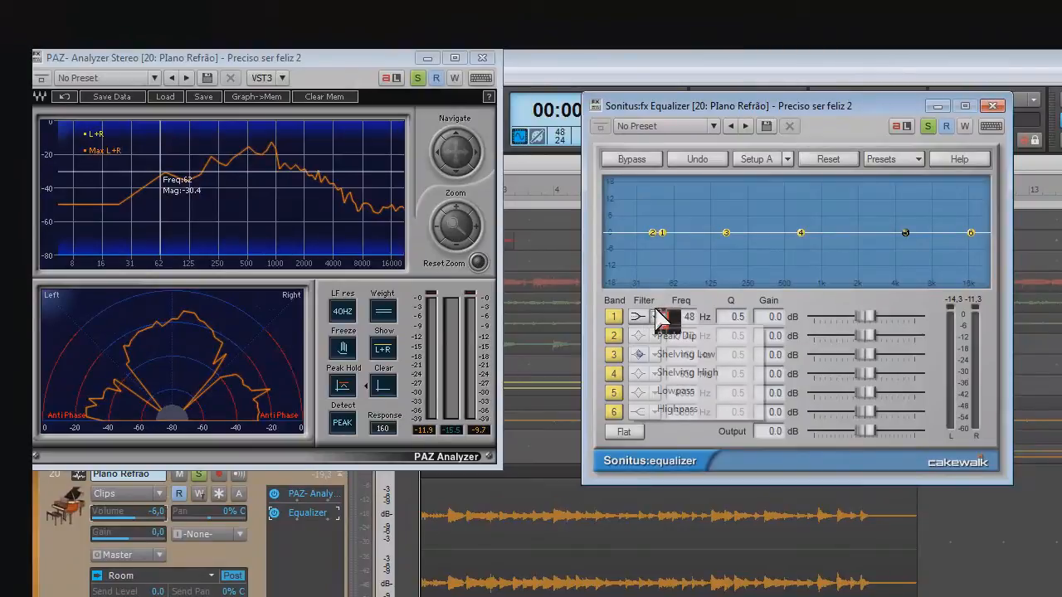
click(690, 410)
drag(678, 315, 686, 332)
drag(751, 326, 738, 309)
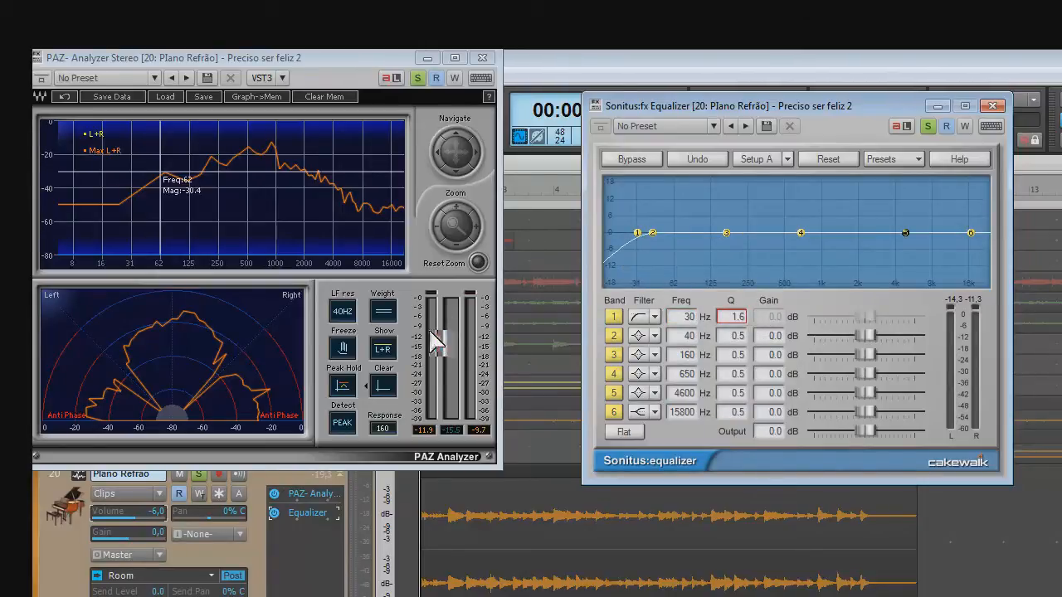
key(space)
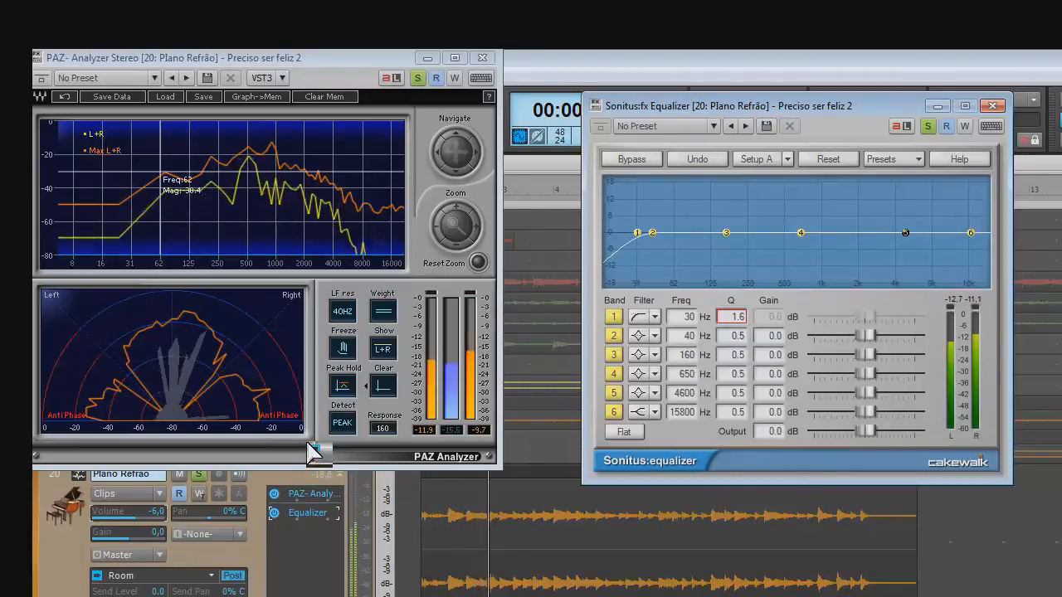
key(space)
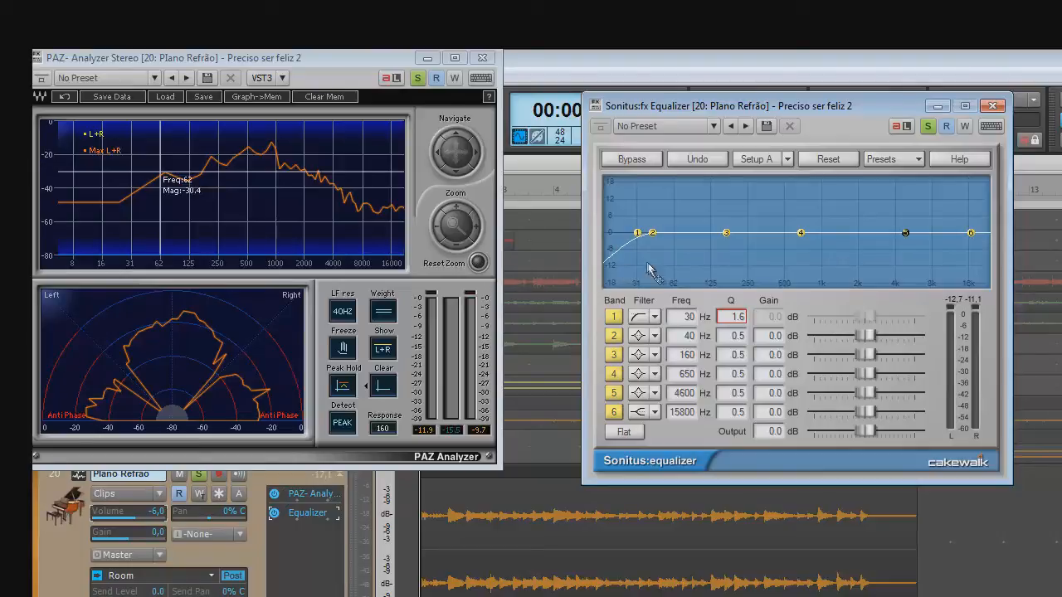
Boost equalizer band 2 by 5.0 dB at 83 Hz and lower its Q while the soloed piano plays.
drag(651, 233, 775, 238)
drag(687, 339, 870, 332)
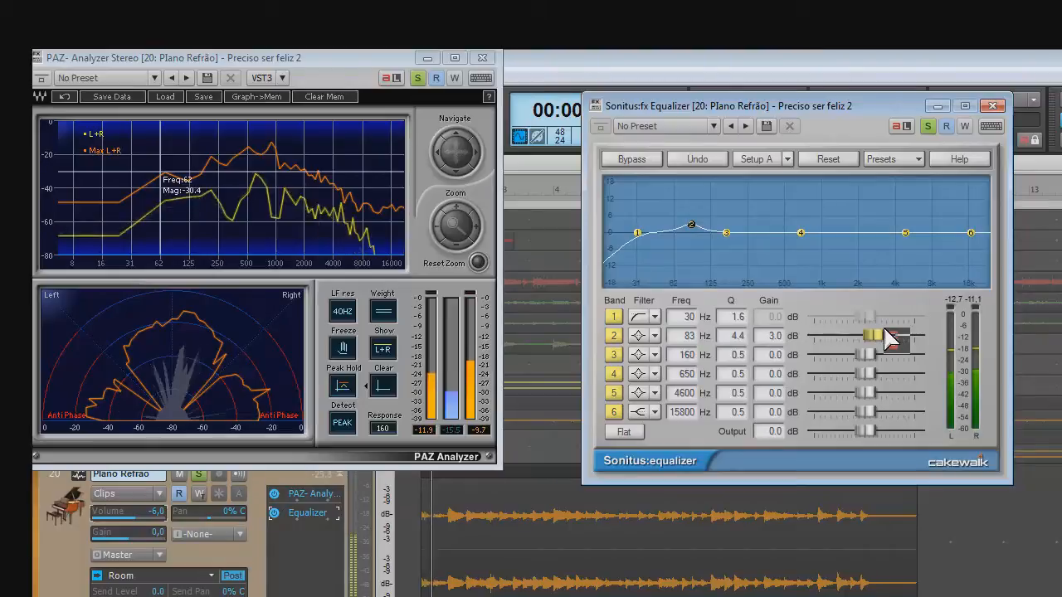
drag(890, 339, 882, 339)
drag(741, 344, 728, 336)
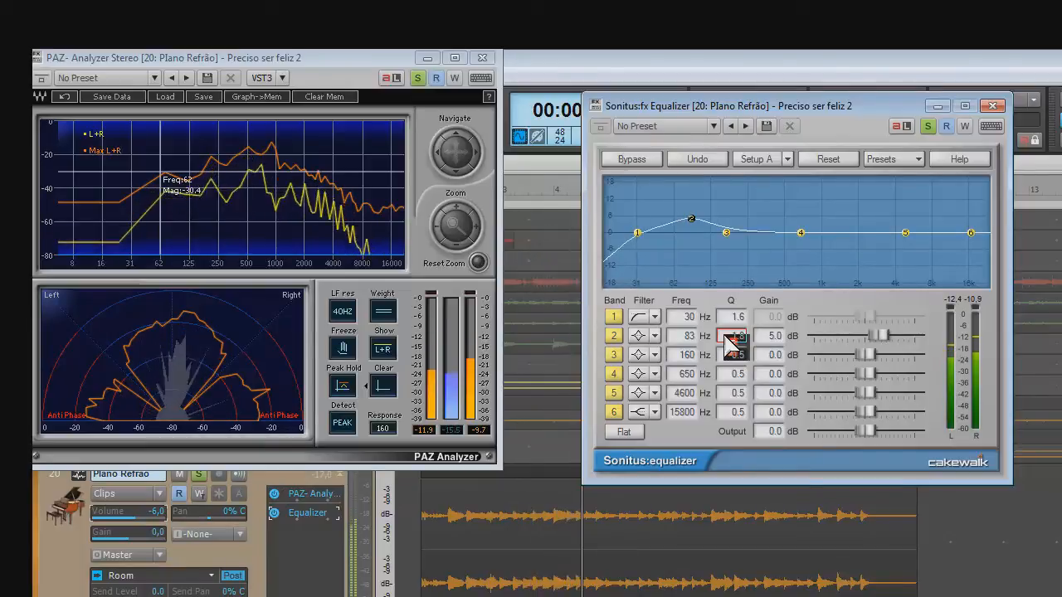
Compare the piano with the equalizer bypassed and active, and set band 3 to a 9.8 dB cut at 203 Hz with Q 4.6.
click(629, 160)
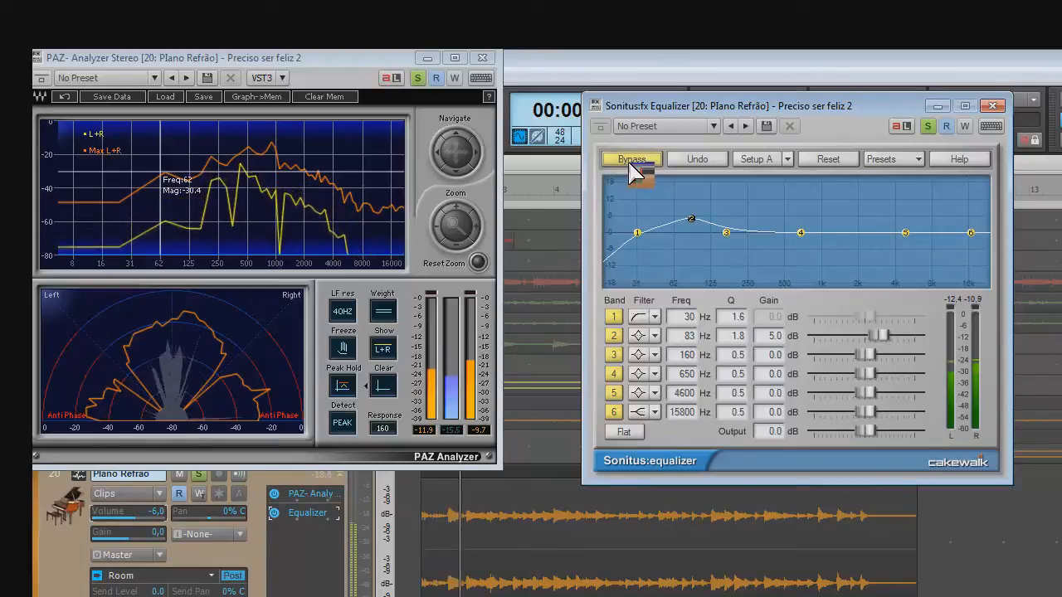
click(629, 160)
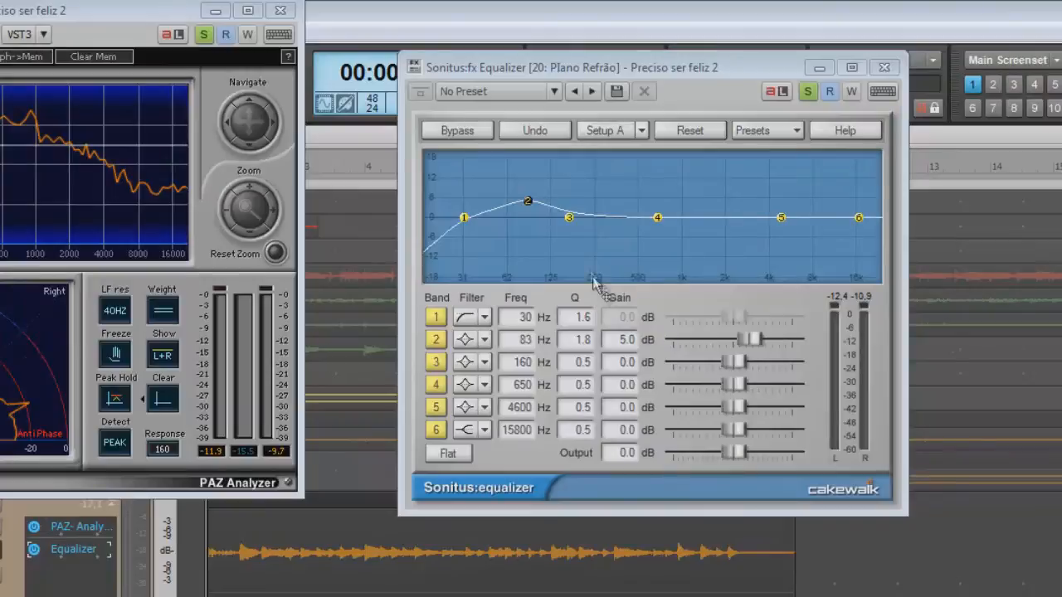
click(569, 219)
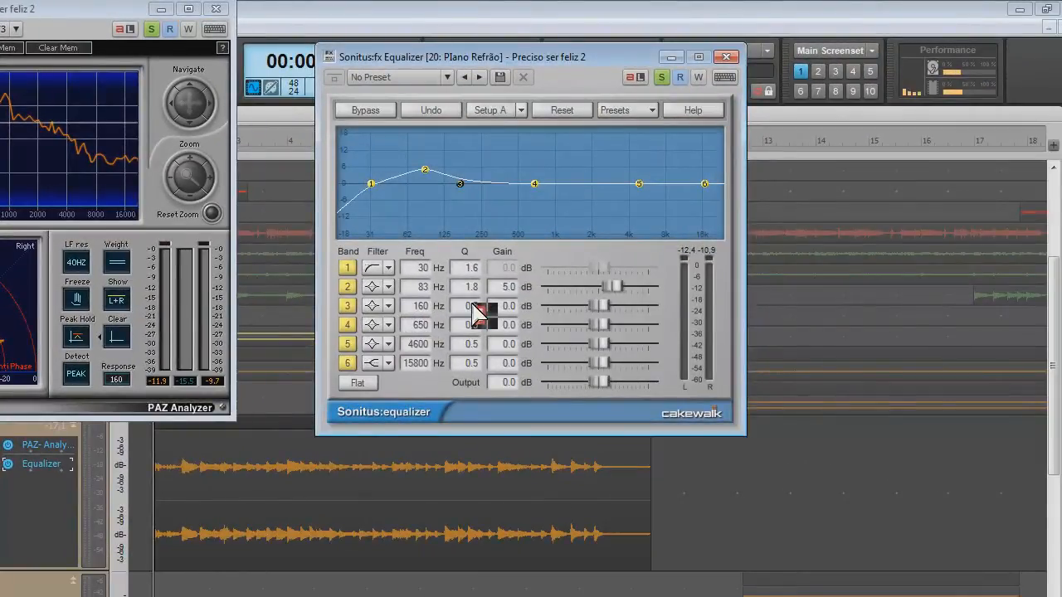
drag(602, 305, 590, 307)
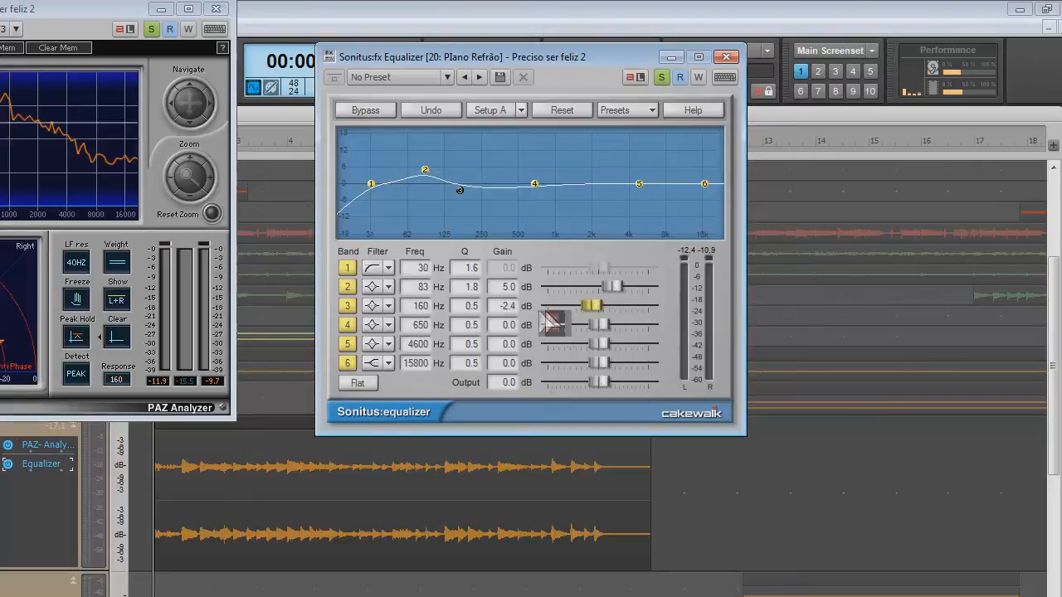
drag(472, 309, 531, 325)
drag(419, 306, 450, 311)
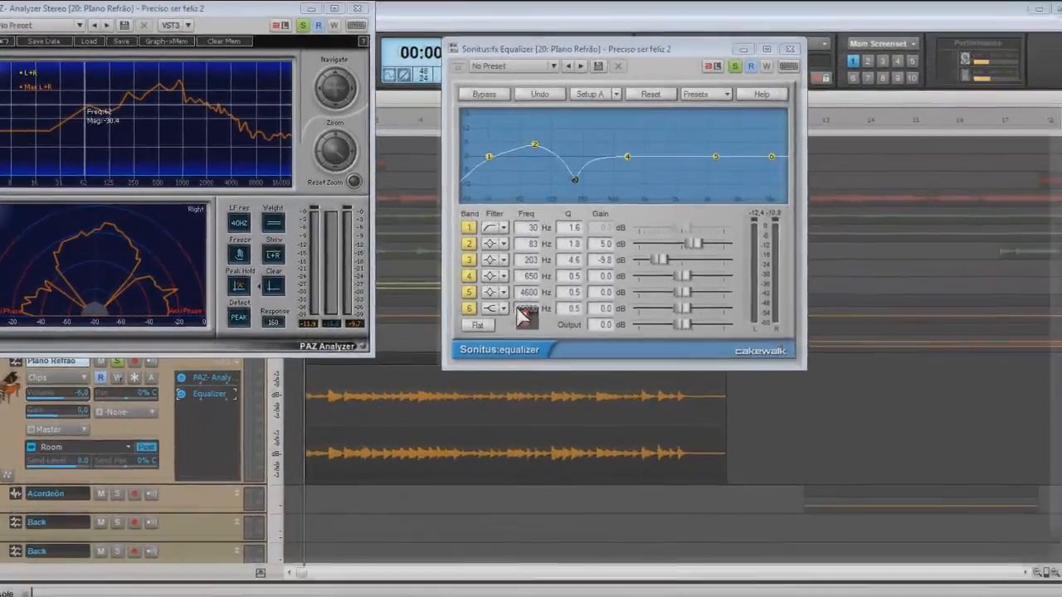
Set band 6 to a Lowpass filter at 8000 Hz with Q 2.2 and band 4's Q to 0.3, comparing against the bypassed signal.
click(668, 428)
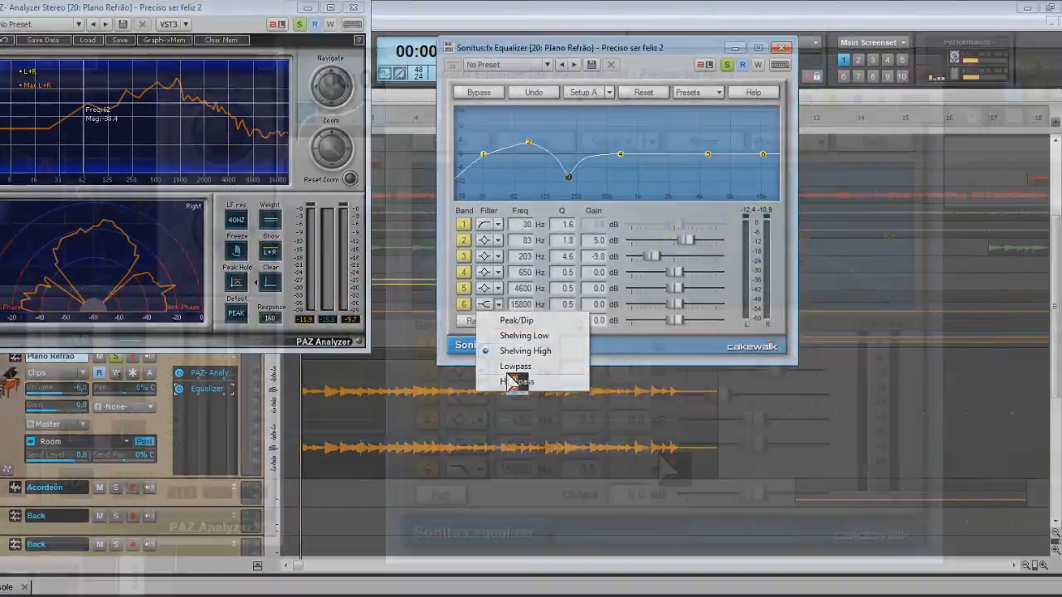
click(515, 366)
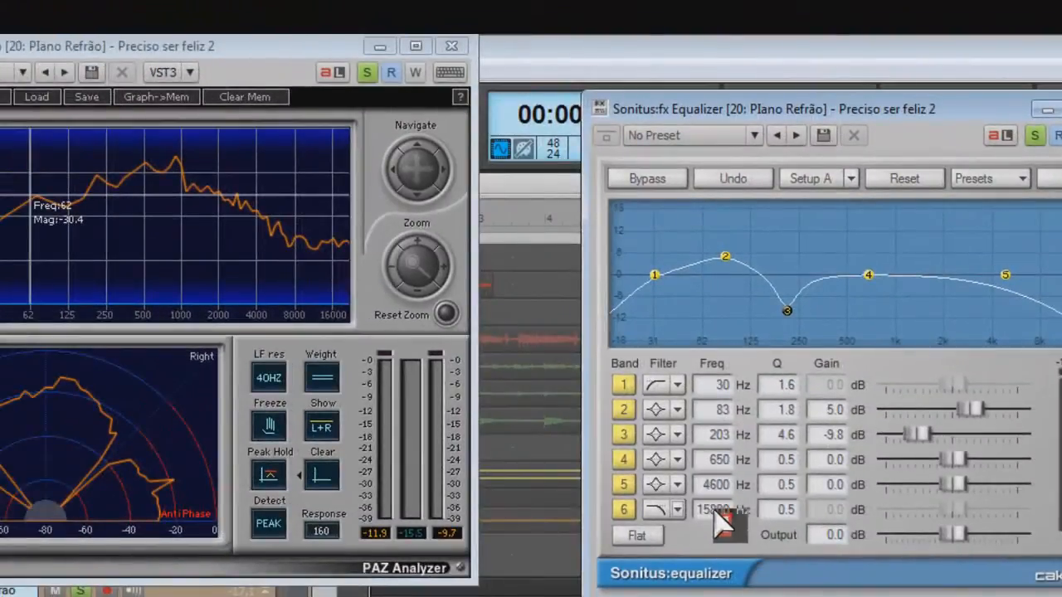
double_click(645, 500)
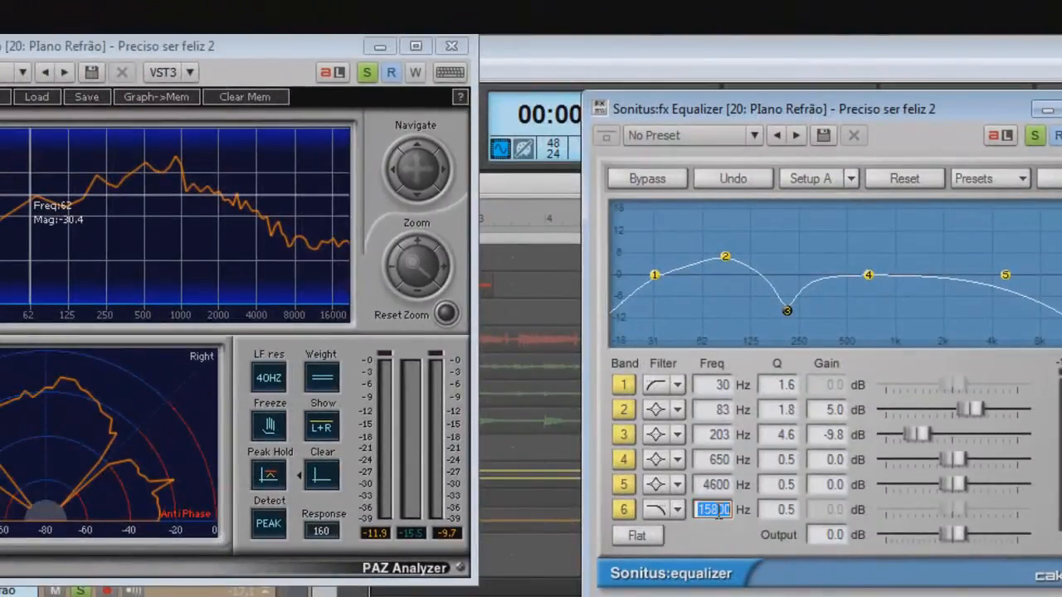
text(8000)
drag(786, 460, 804, 458)
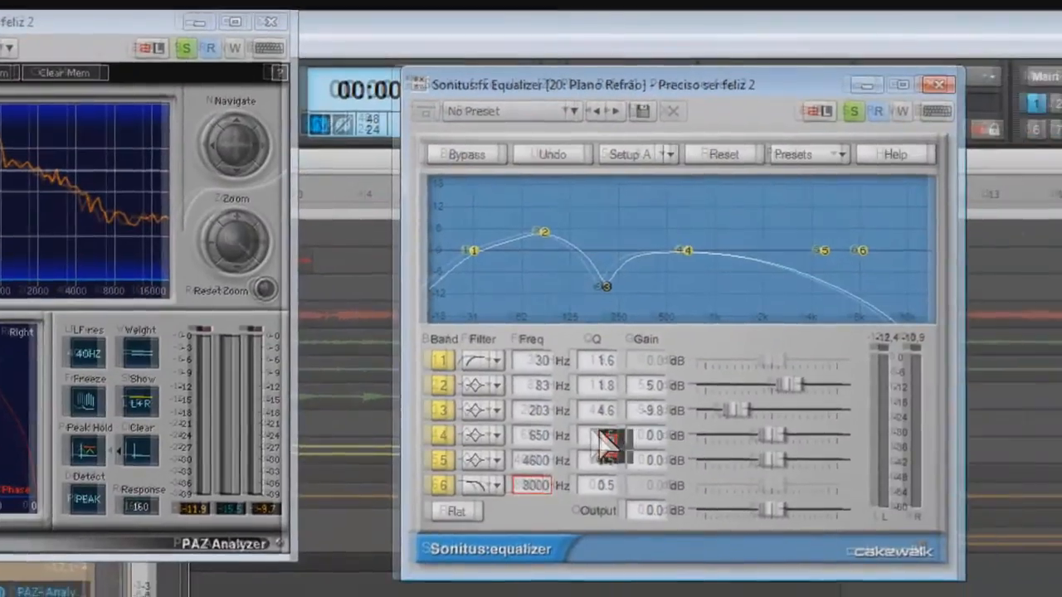
drag(547, 430, 645, 422)
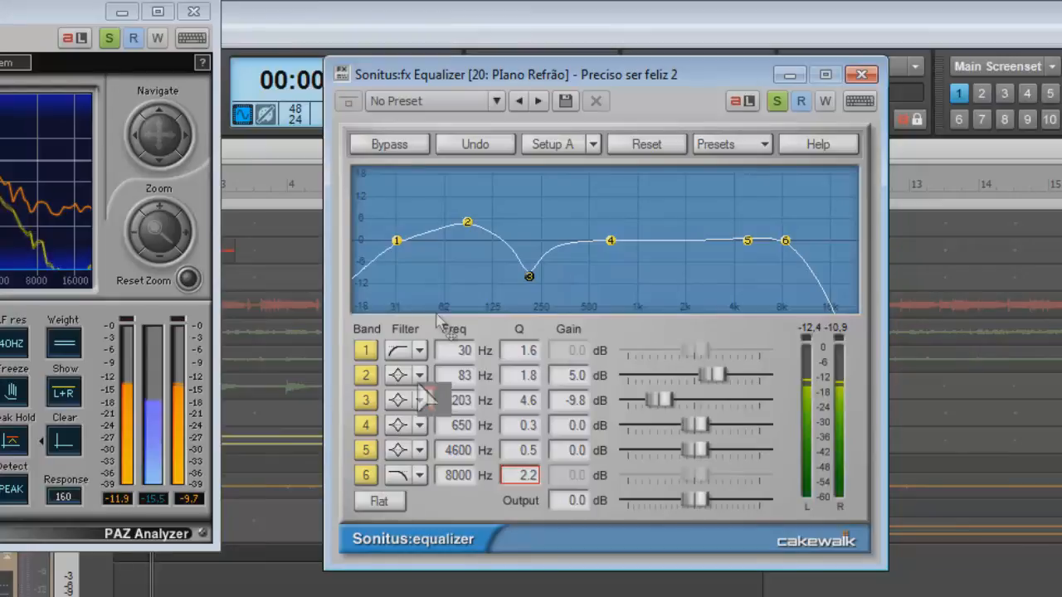
click(395, 146)
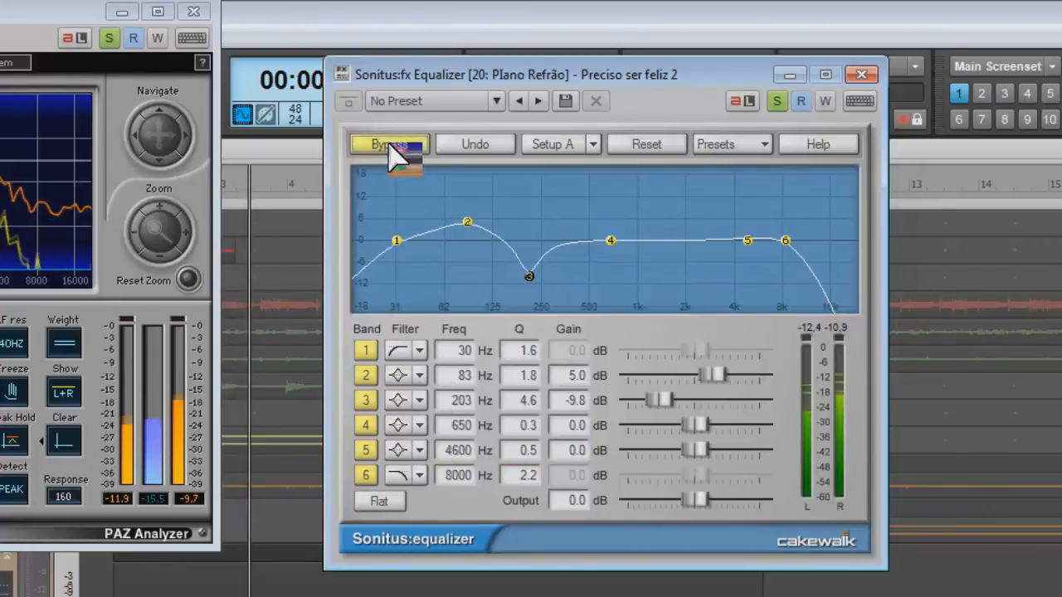
click(395, 146)
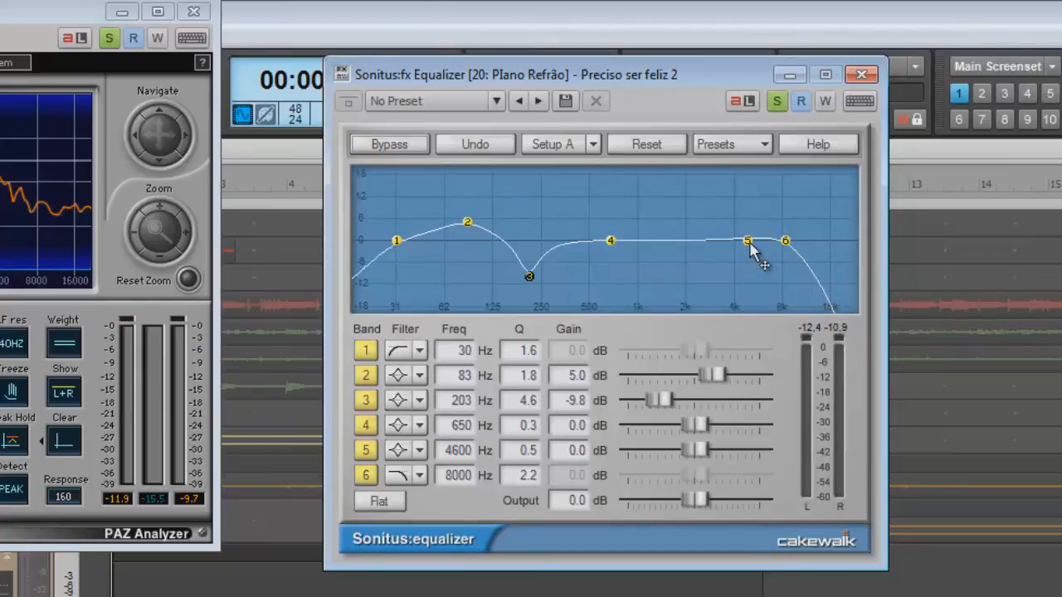
Boost equalizer band 5 by 4.7 dB at 2630 Hz with a Q of 2.3.
drag(747, 243, 630, 244)
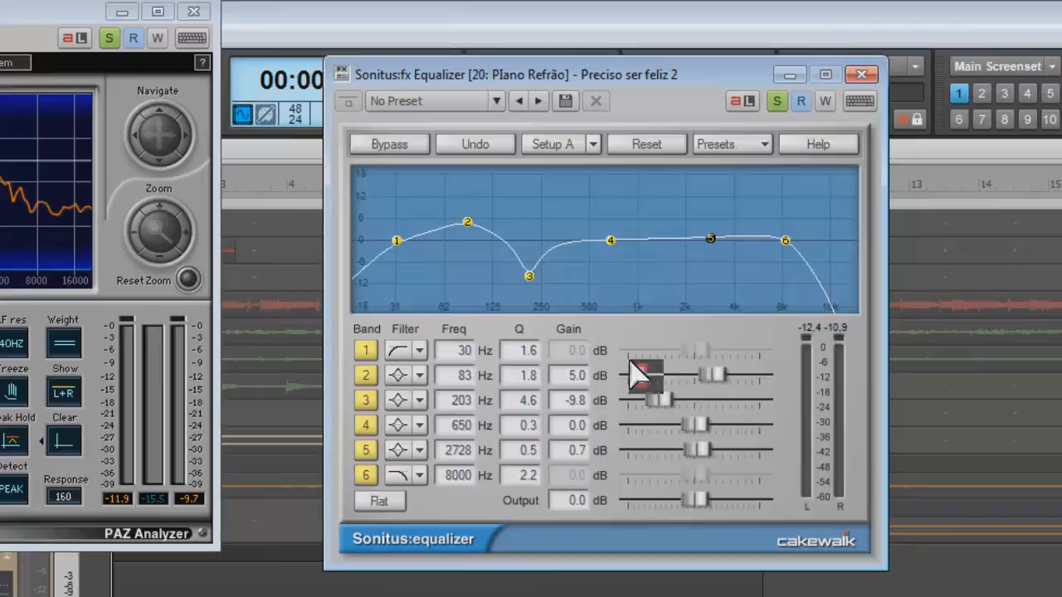
drag(516, 452, 621, 434)
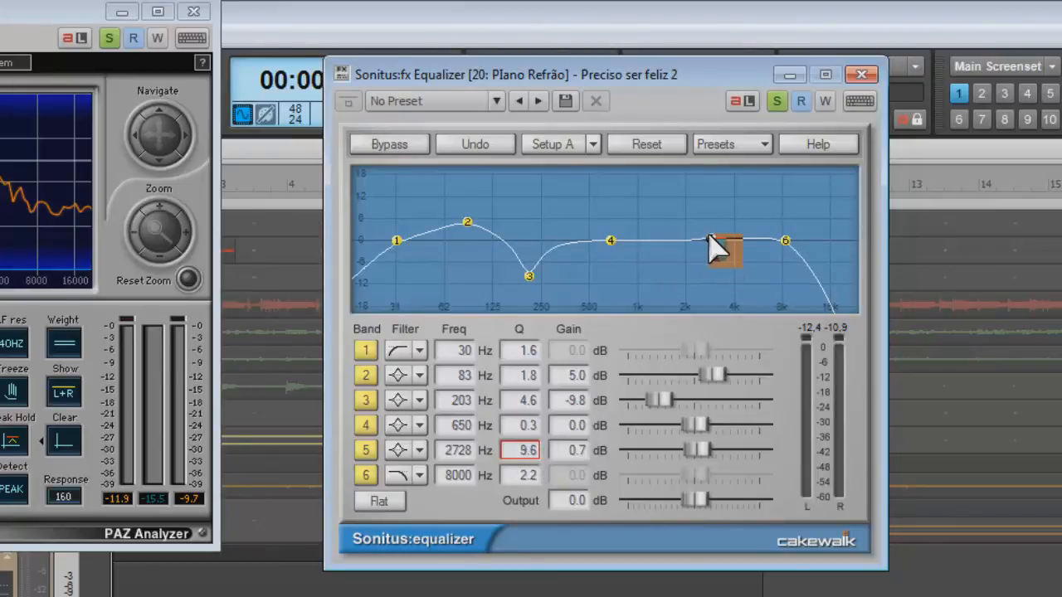
drag(712, 246, 707, 220)
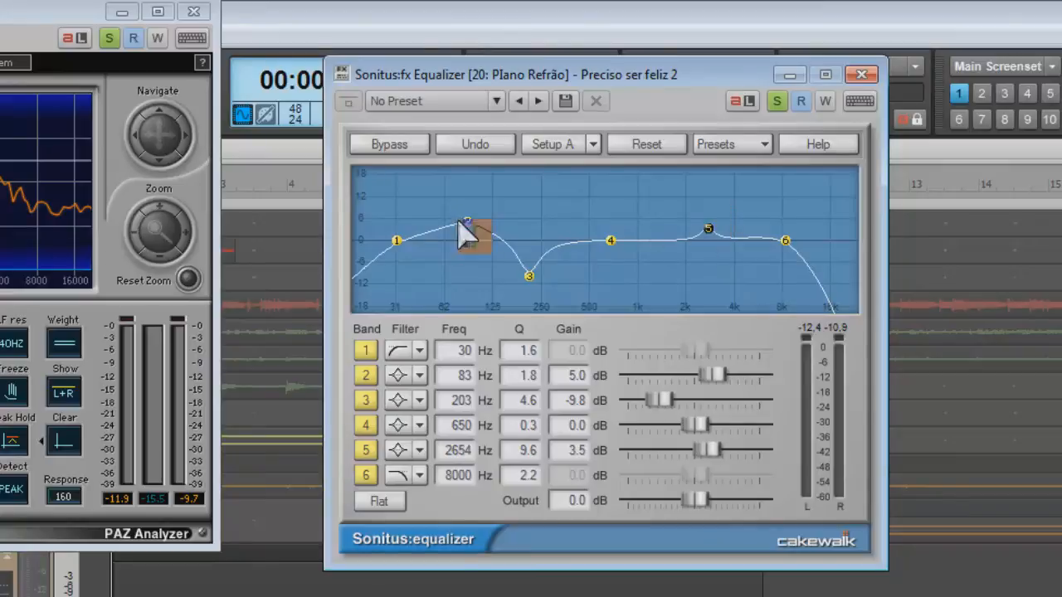
drag(520, 452, 488, 452)
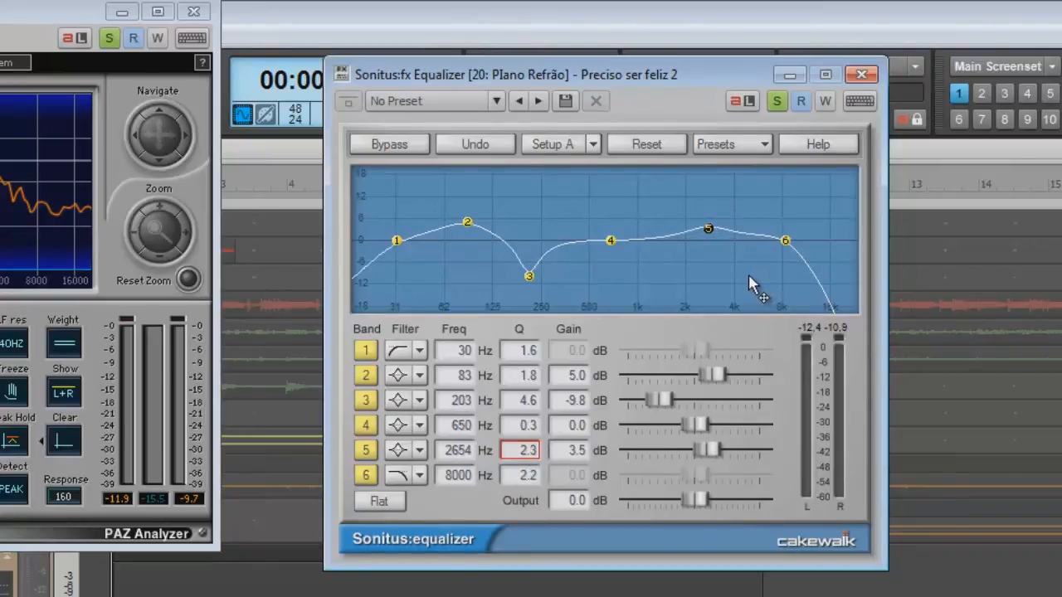
click(710, 232)
drag(708, 232, 708, 223)
Audition the soloed piano with the equalizer bypassed and active to compare the band 5 boost.
click(406, 148)
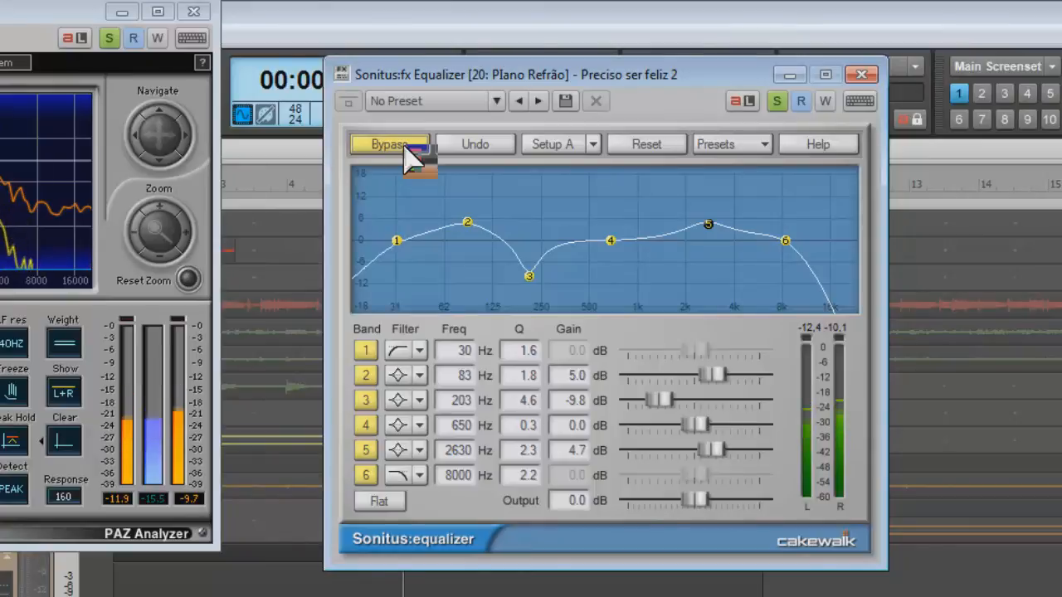
click(407, 146)
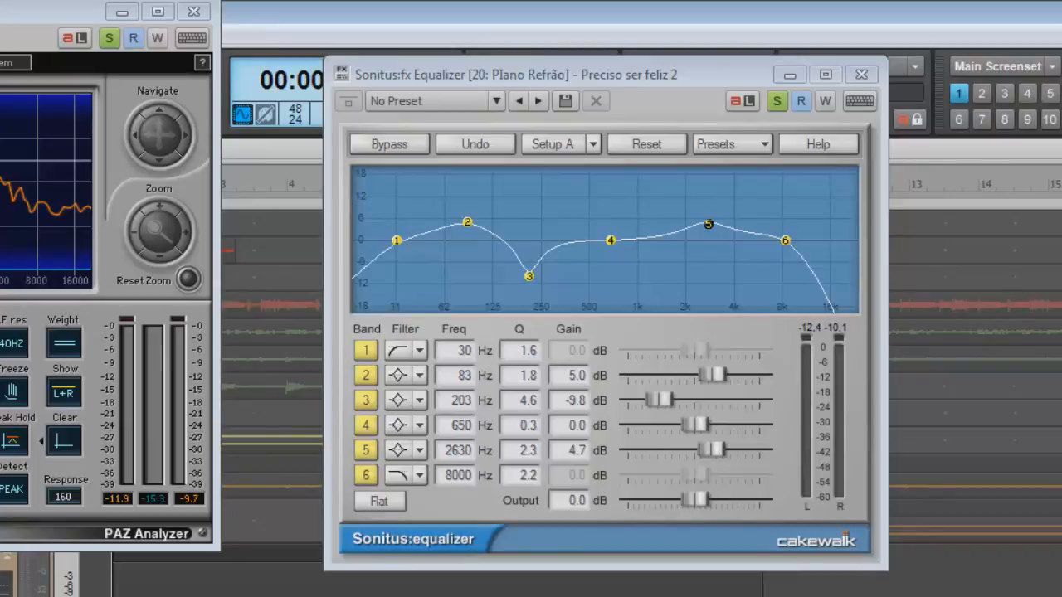
key(space)
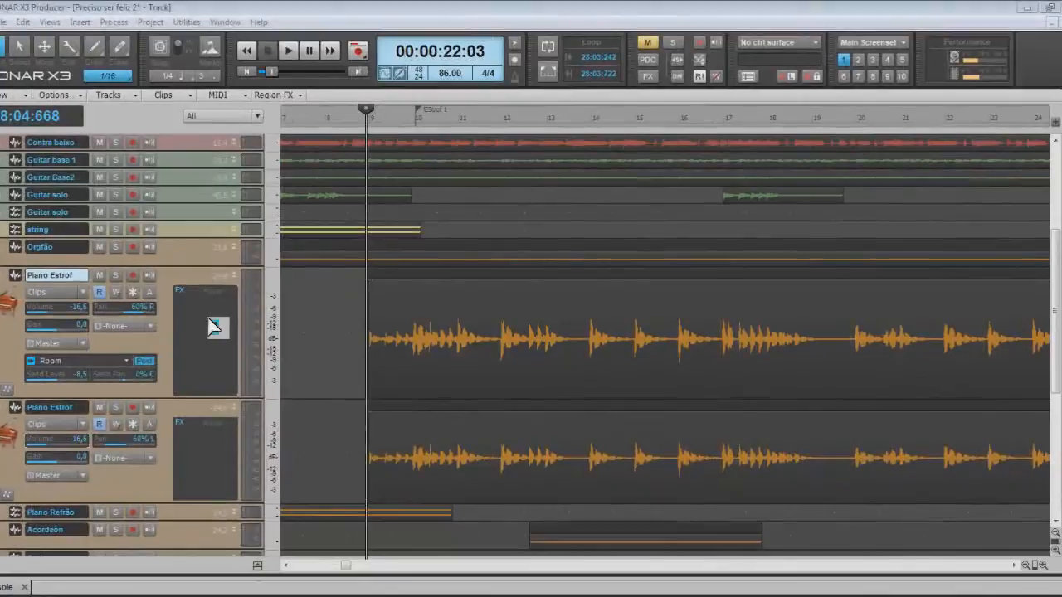
Insert a Sonitus:fx Equalizer on the Piano Estrof track panned 60% right and place its window beside the tracks.
right_click(222, 318)
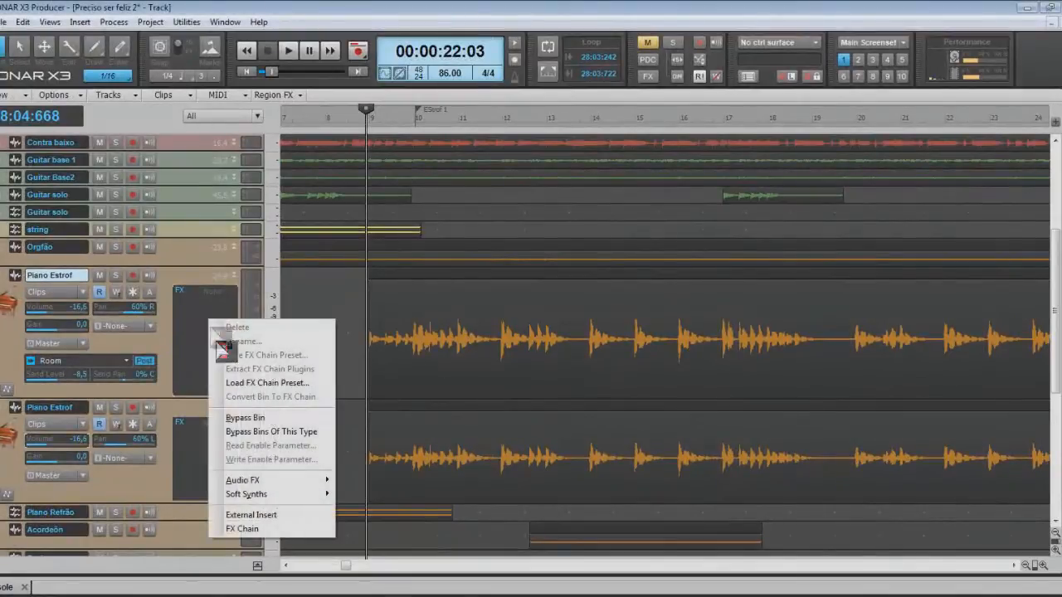
mouse_move(267, 476)
mouse_move(412, 257)
mouse_move(412, 237)
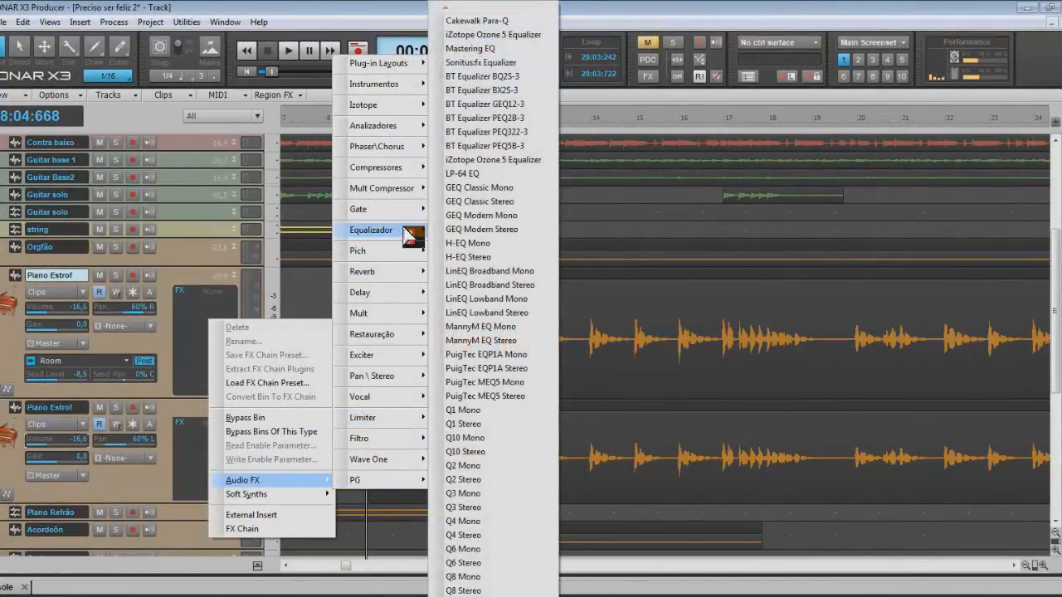
click(480, 63)
drag(199, 23, 741, 124)
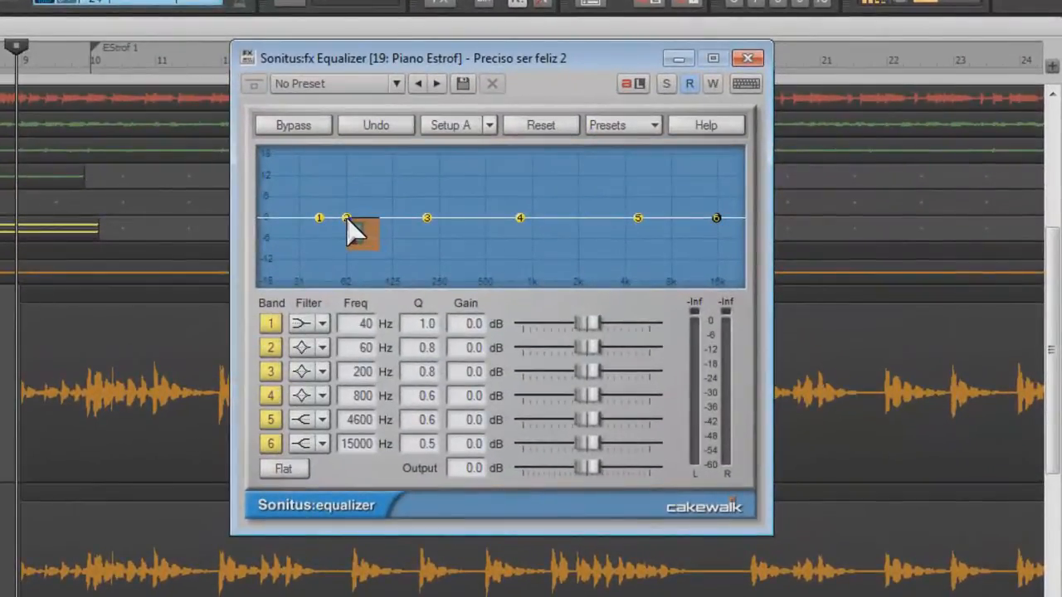
Boost band 2 by 4.2 dB at 83 Hz with Q 2.3, and set band 1 to 80 Hz with Q 0.3.
drag(350, 220, 375, 208)
drag(361, 328, 384, 330)
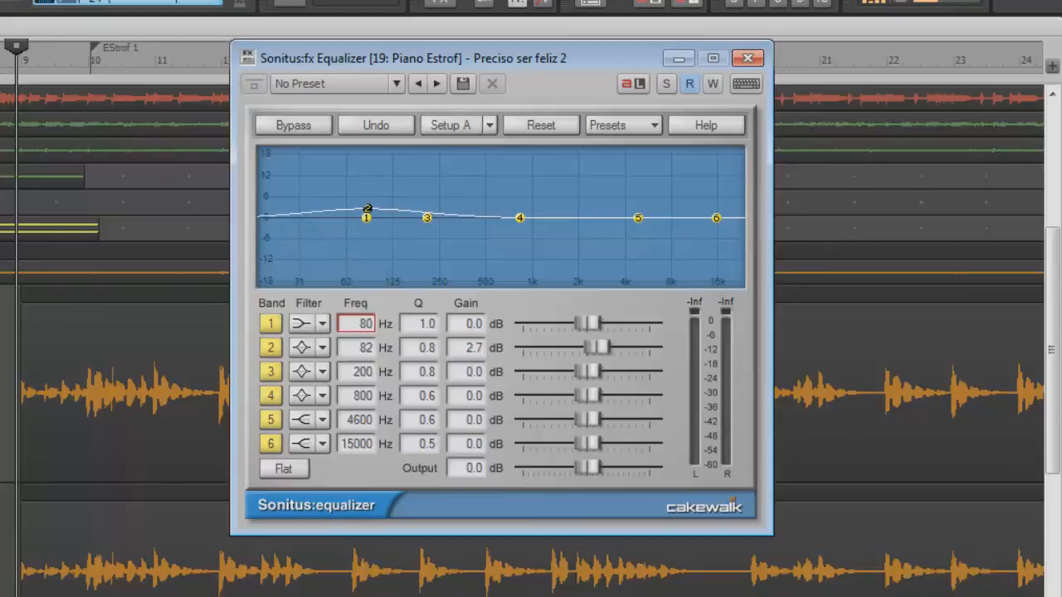
mouse_move(435, 332)
mouse_down()
mouse_move(422, 362)
mouse_move(430, 350)
mouse_up()
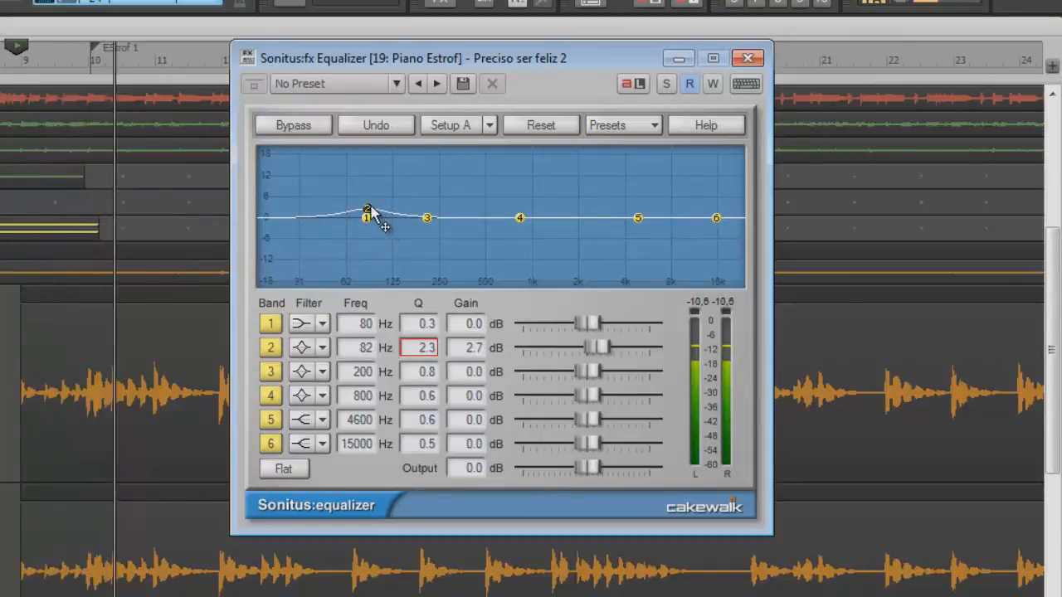
drag(369, 213, 377, 200)
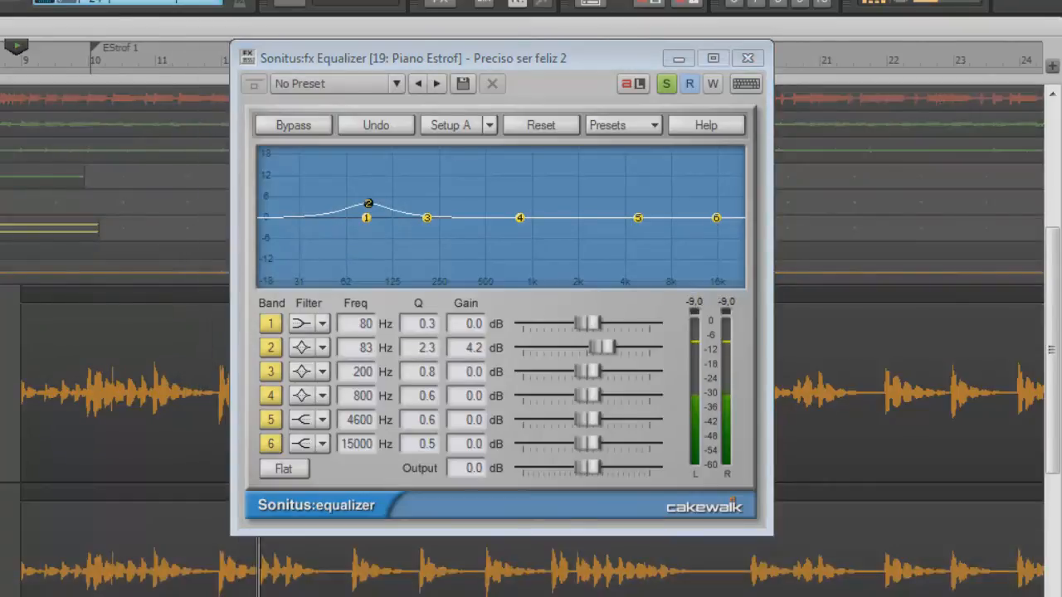
key(space)
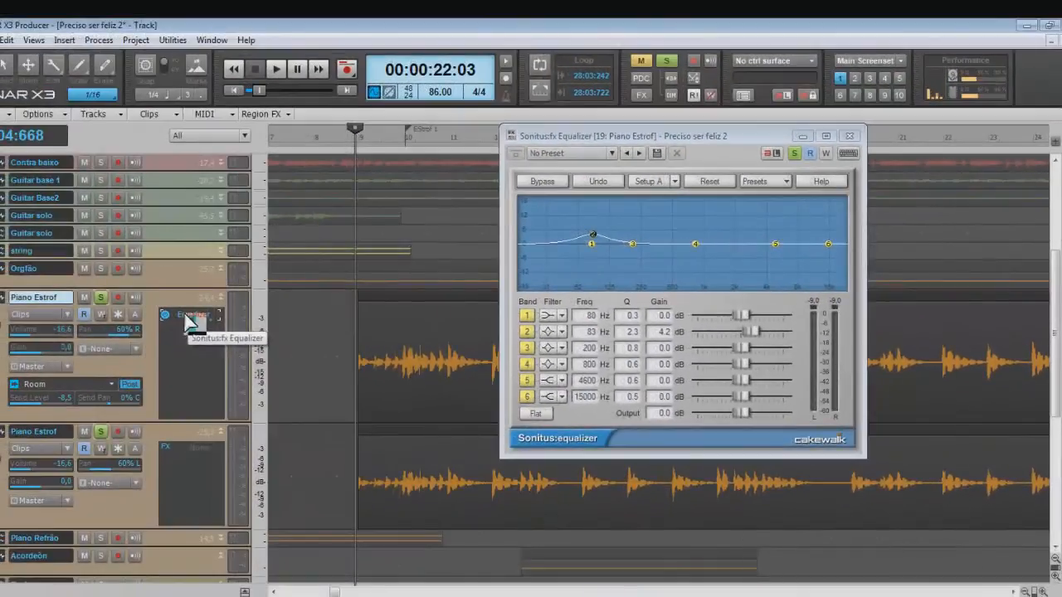
Copy the Equalizer to the Piano Estrof track panned 60% left and reset the copy's settings.
drag(193, 316, 202, 472)
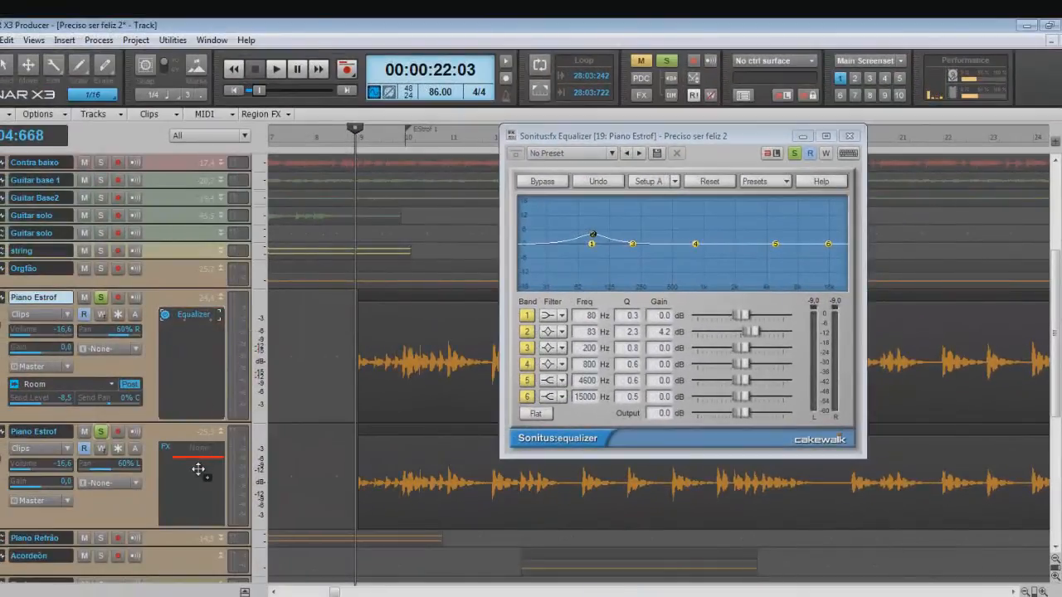
click(160, 69)
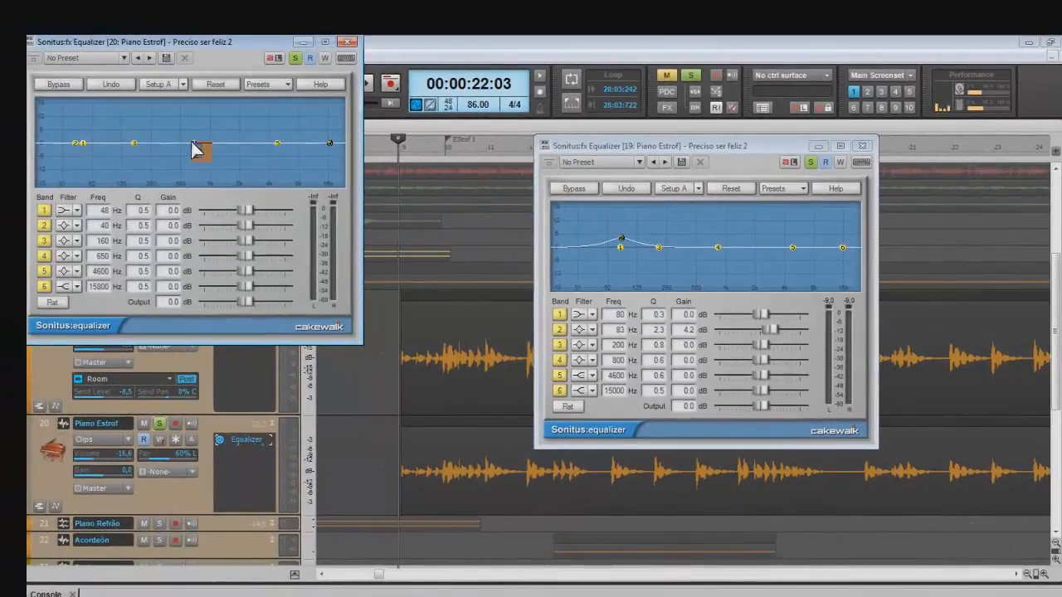
Boost band 4 of the left-panned piano's equalizer by 4.6 dB at 2432 Hz with Q 2.2 and audition both pianos.
drag(194, 150, 278, 126)
drag(149, 267, 142, 262)
drag(225, 136, 250, 133)
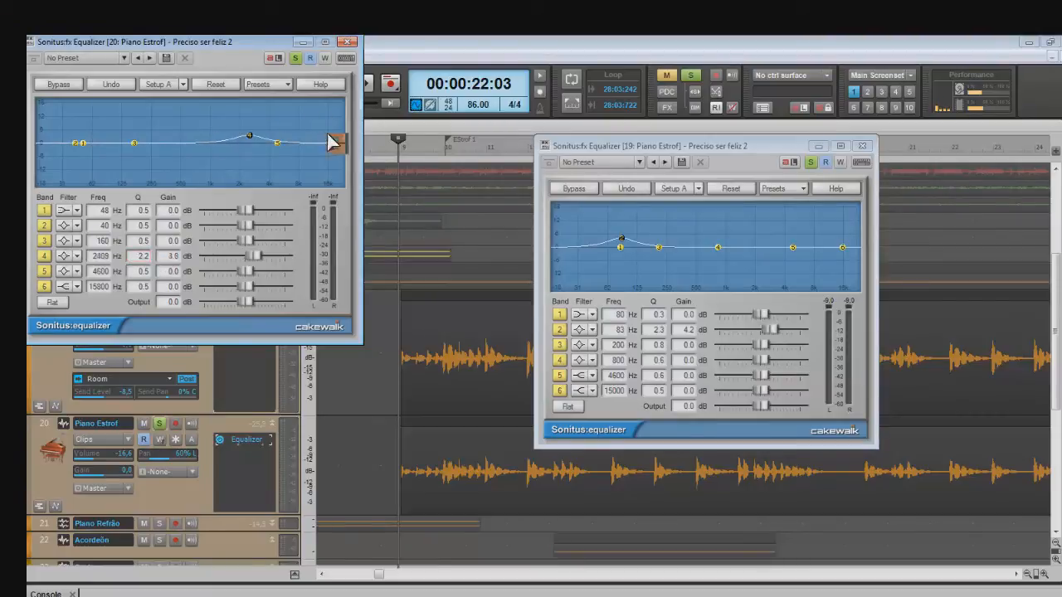
drag(183, 41, 363, 45)
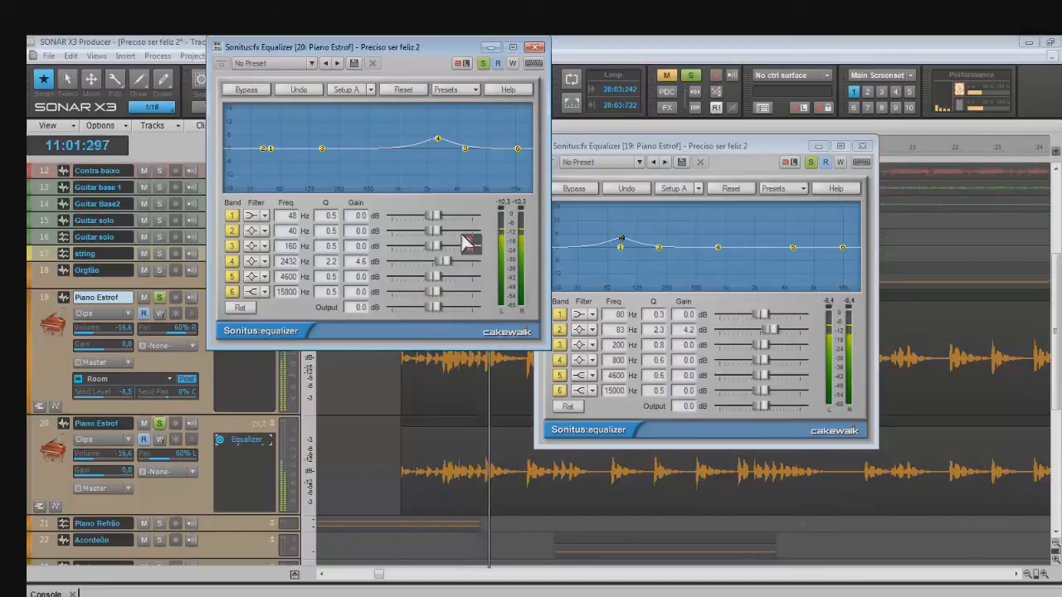
key(space)
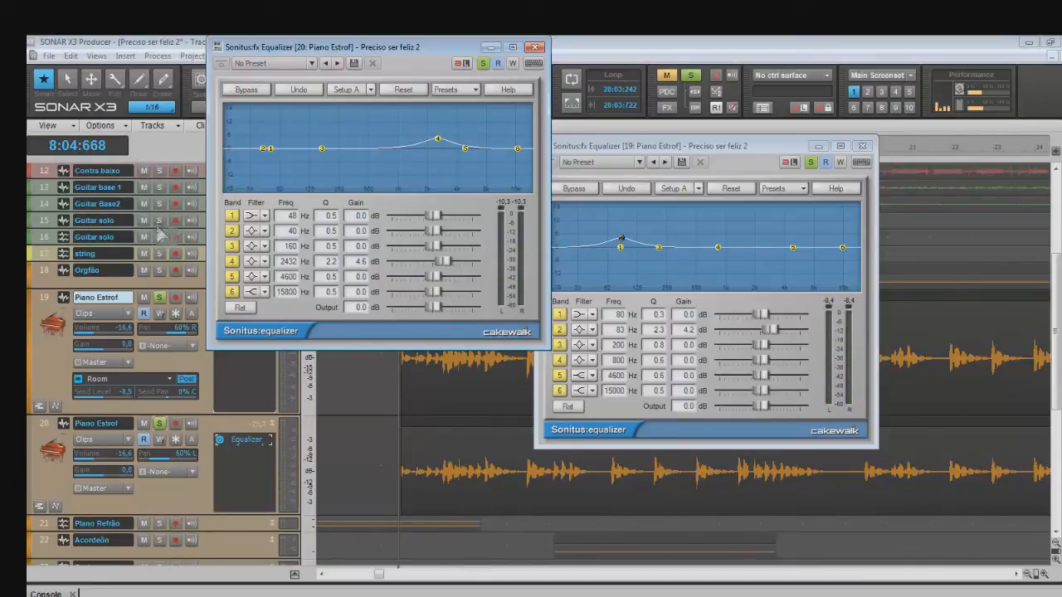
Audition the pianos with Guitar base 1 and Guitar Base2 soloed, and clear all solos to hear the full mix.
click(159, 188)
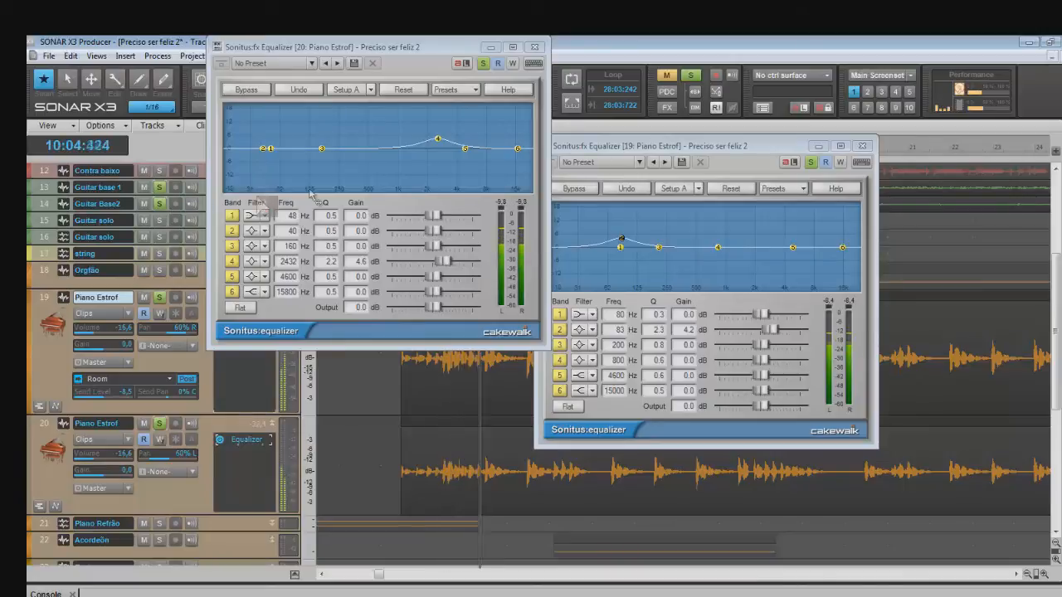
click(692, 76)
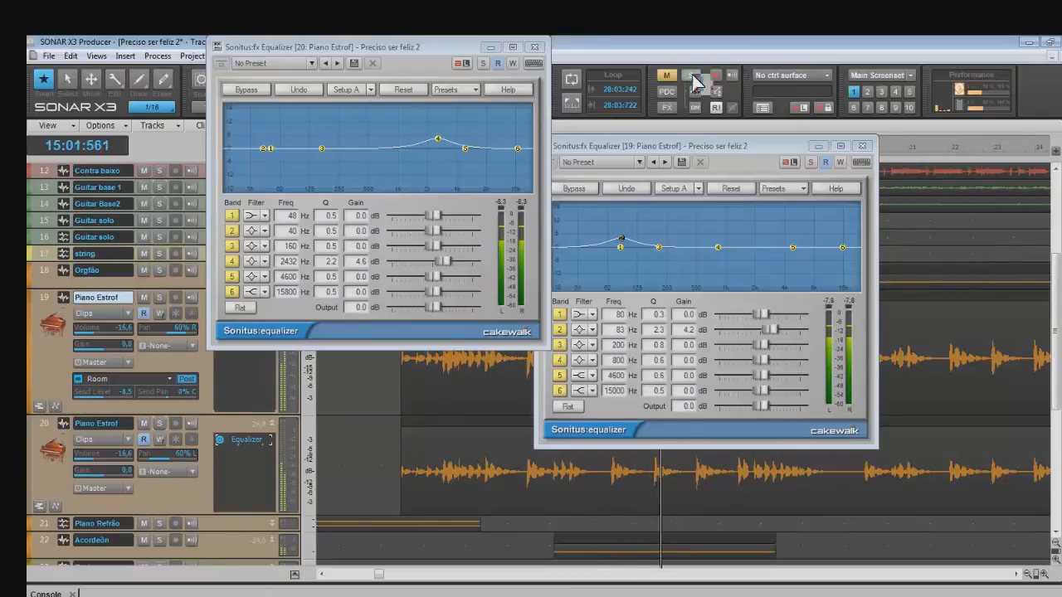
Stop playback and close both Piano Estrof equalizer windows.
key(space)
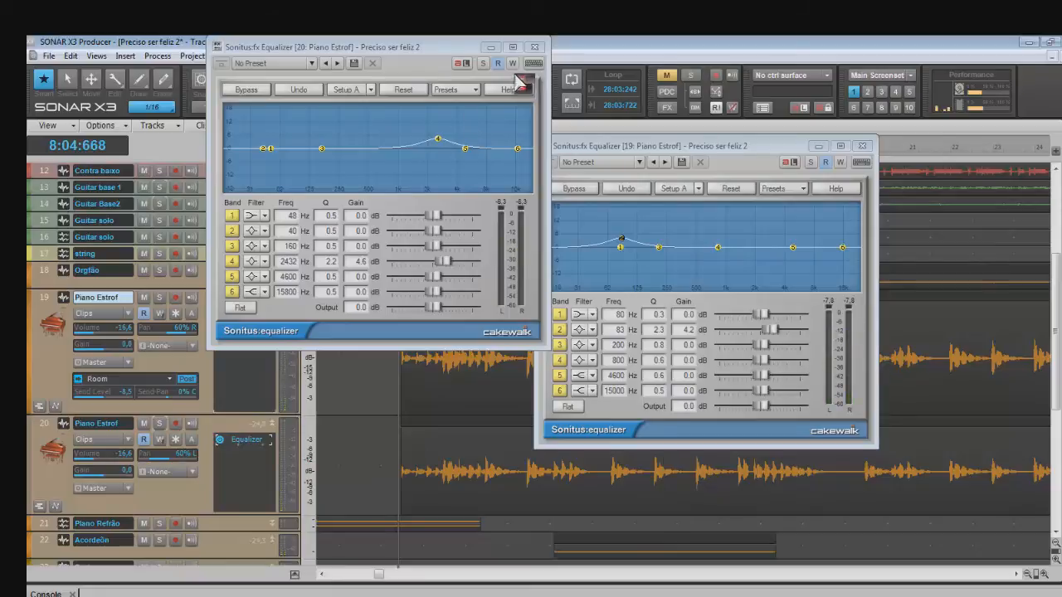
click(535, 48)
click(862, 145)
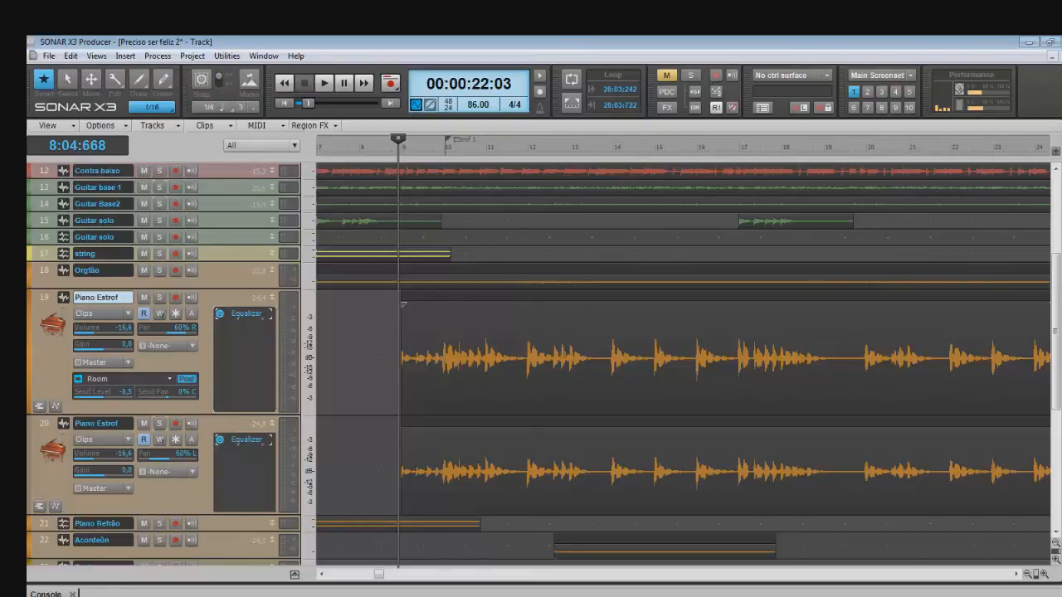
Expand the organ track above the pianos and select both Piano Estrof tracks.
click(50, 425)
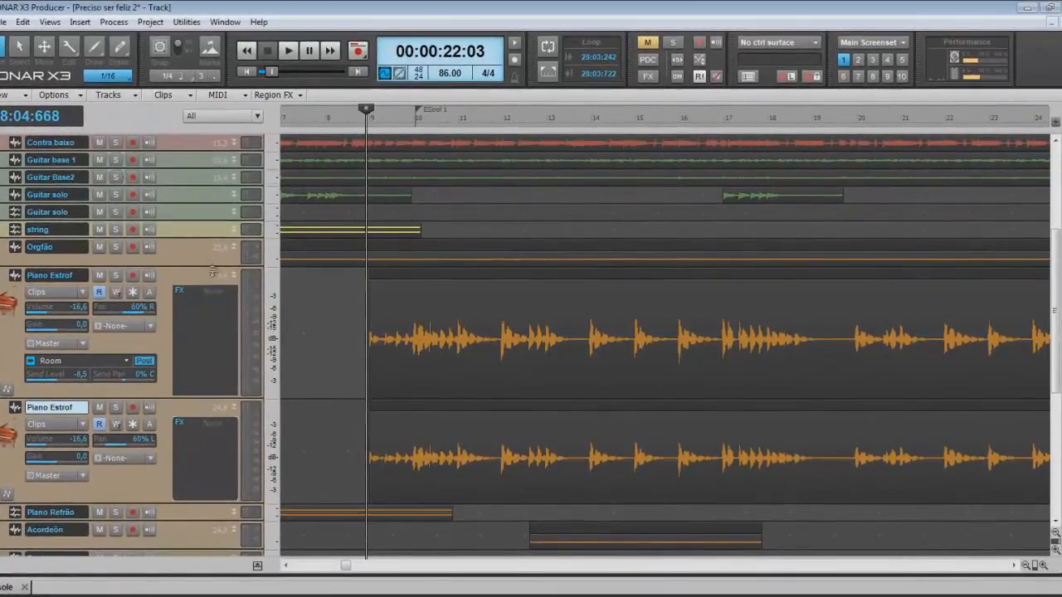
drag(227, 267, 214, 336)
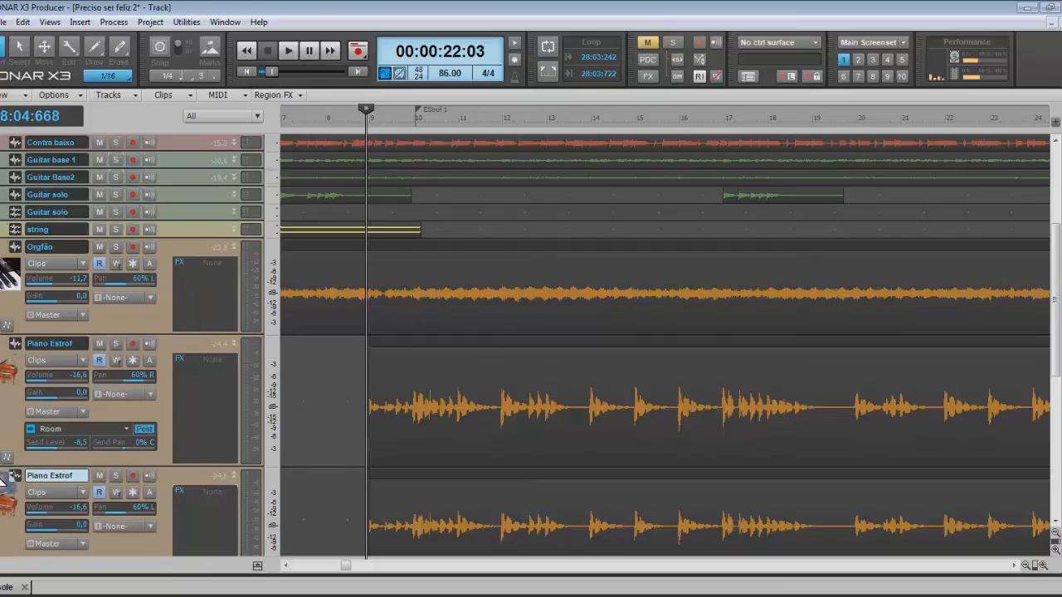
click(8, 475)
shift+click(7, 342)
right_click(181, 354)
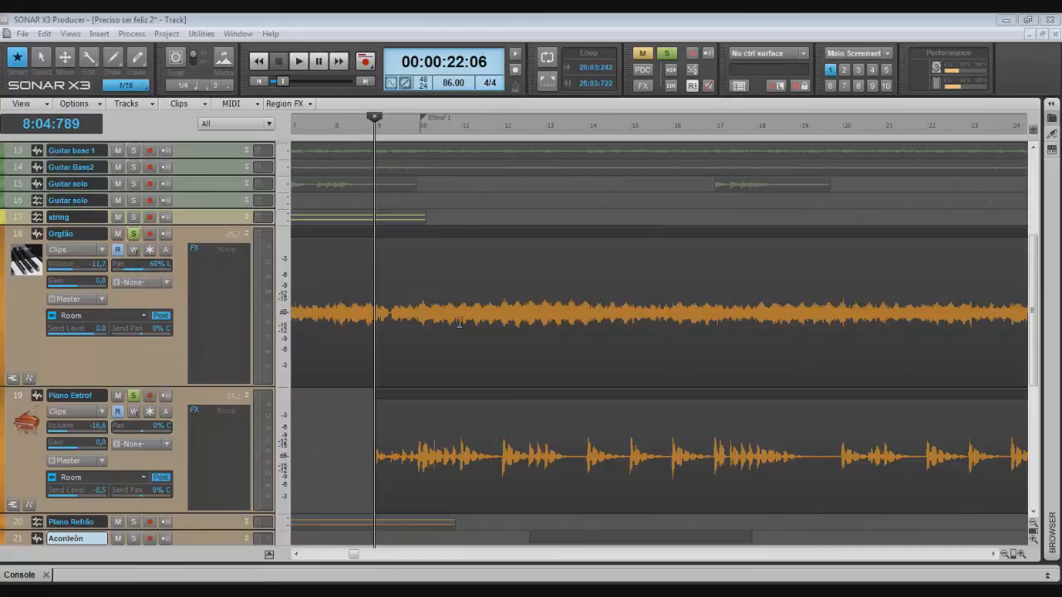
Pan the Piano Estrof track 60% left and audition it together with the soloed organ.
drag(137, 431, 125, 440)
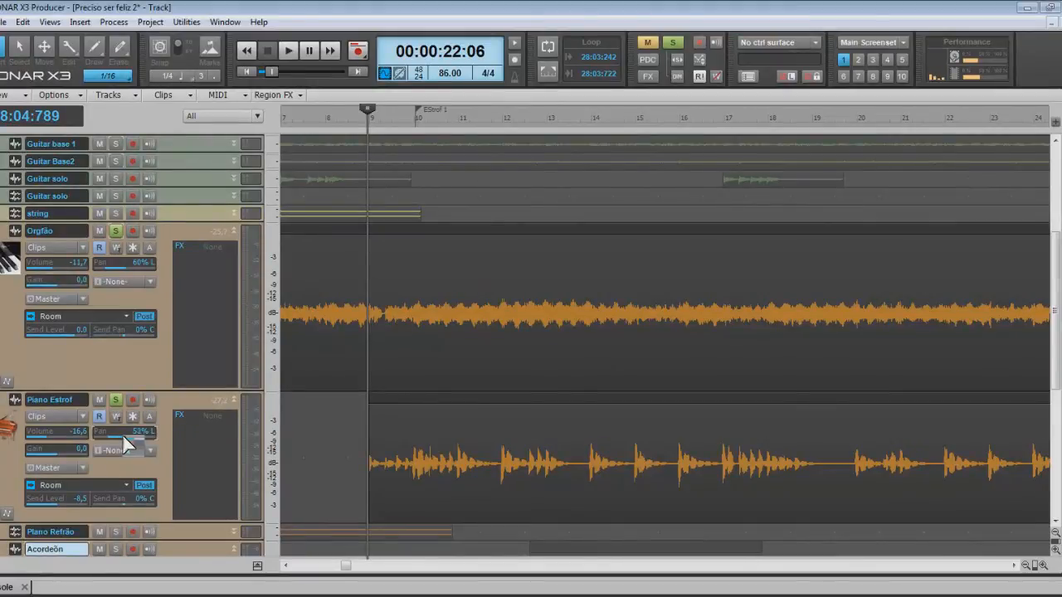
key(space)
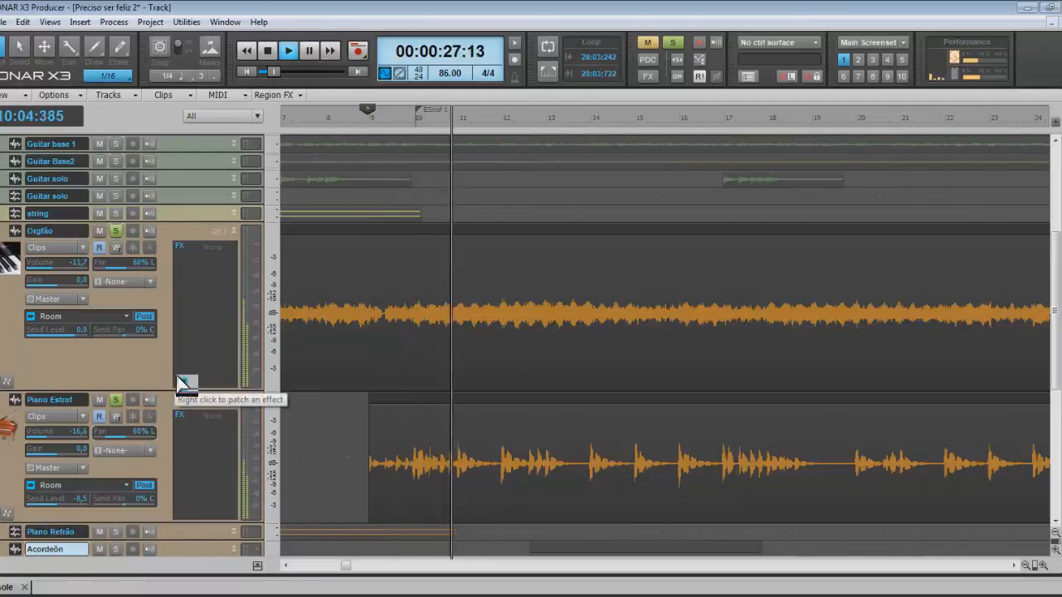
key(space)
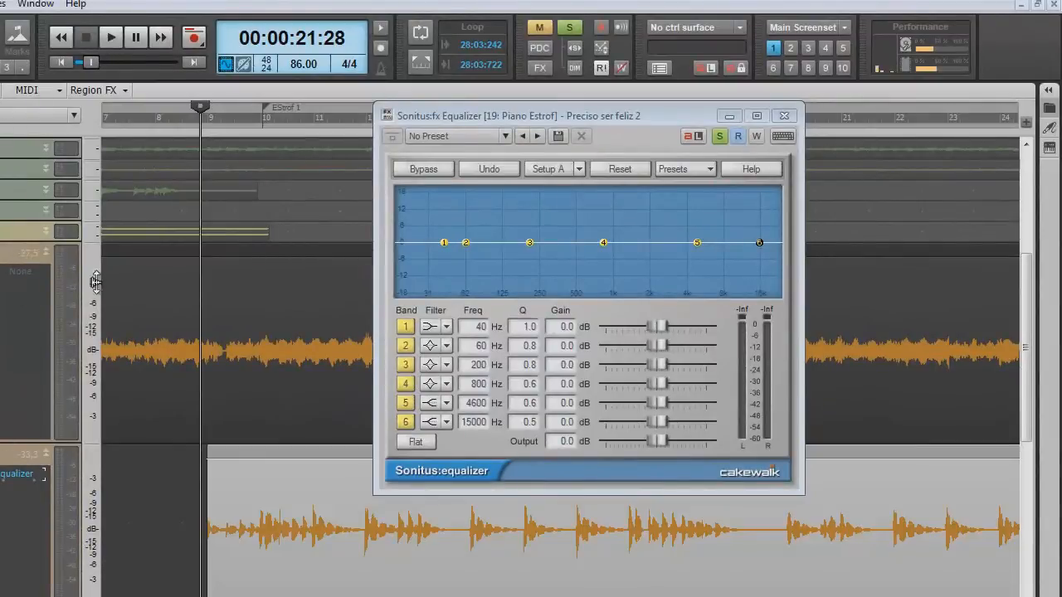
Make band 1 of the Piano Estrof equalizer a highpass filter at 80 Hz with Q 1.6.
click(447, 326)
click(465, 421)
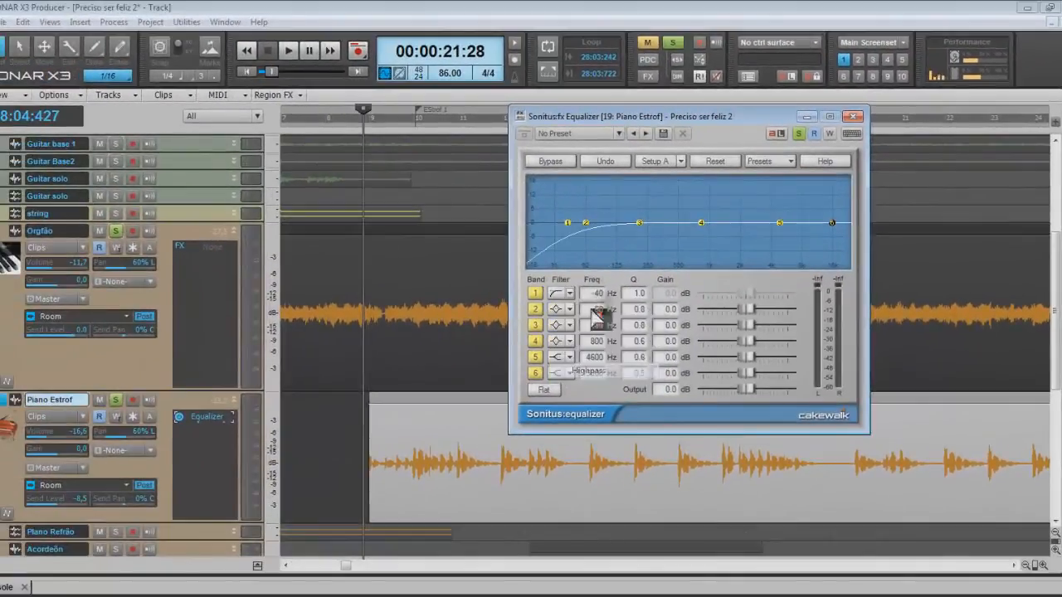
drag(595, 295, 617, 295)
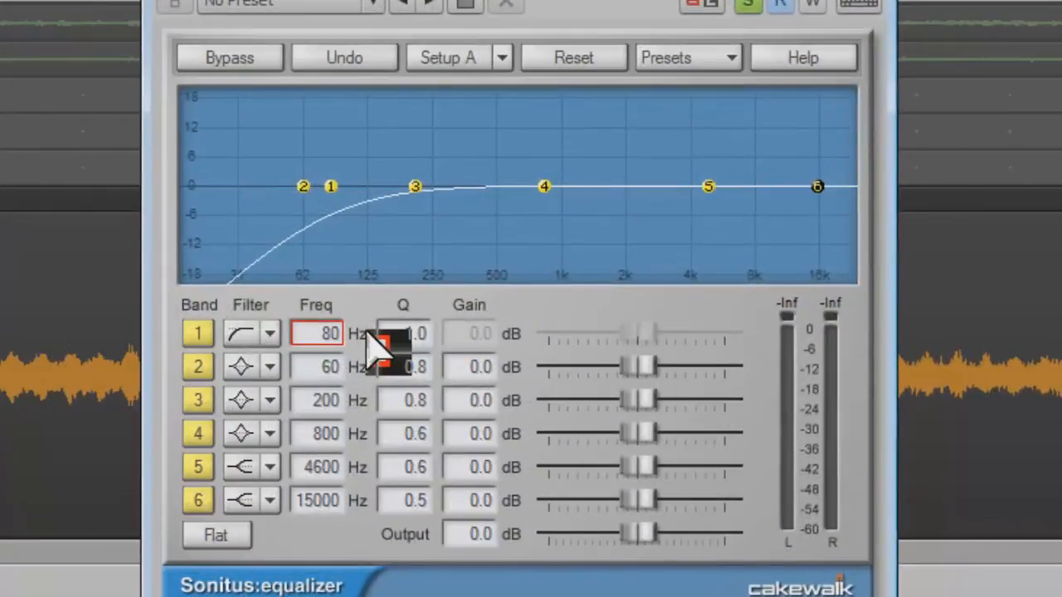
mouse_move(415, 333)
mouse_down()
mouse_move(423, 344)
mouse_move(414, 335)
mouse_move(426, 331)
mouse_up()
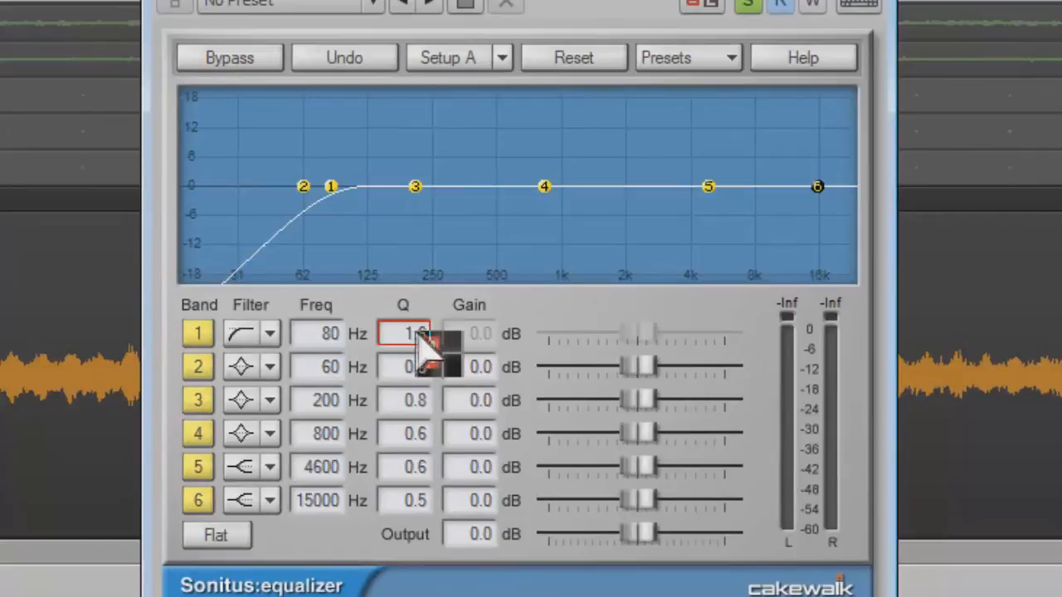
Cut band 3 of the Piano Estrof equalizer by 13.7 dB at 275 Hz with Q 4.4.
drag(415, 186, 456, 204)
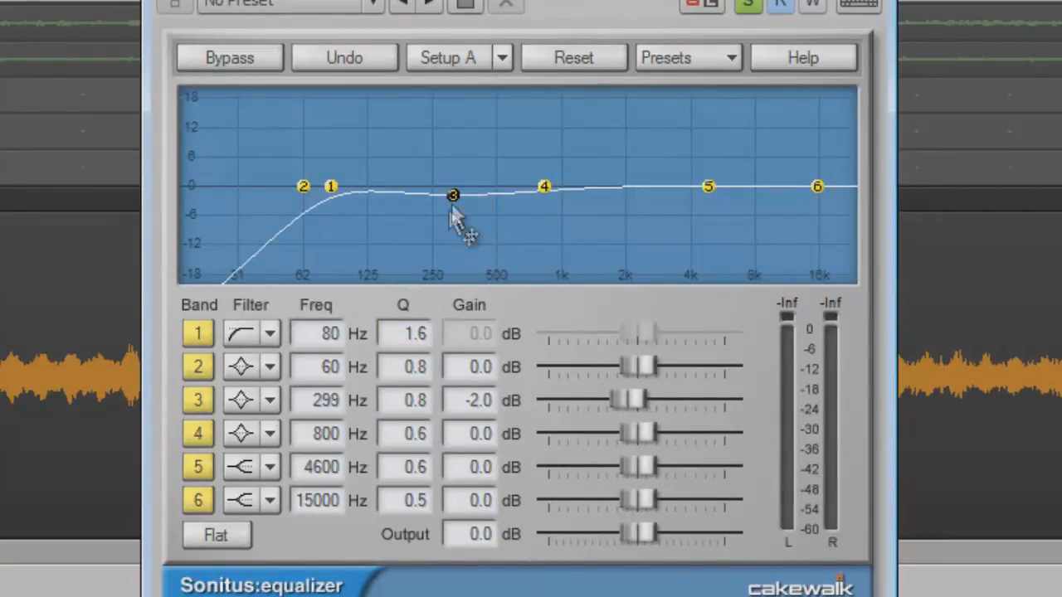
click(407, 367)
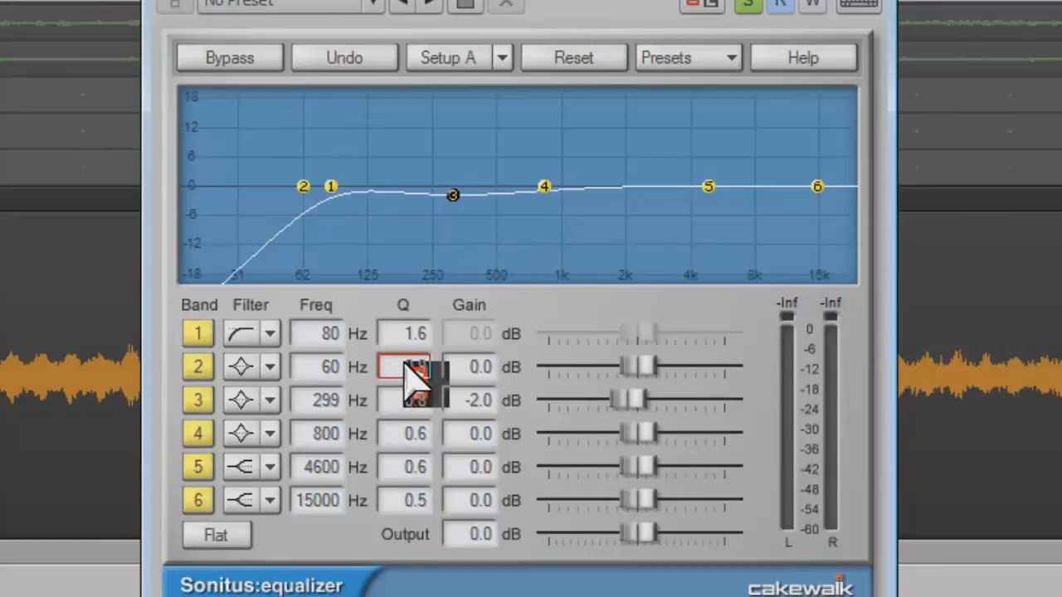
drag(399, 406, 431, 407)
drag(457, 205, 441, 319)
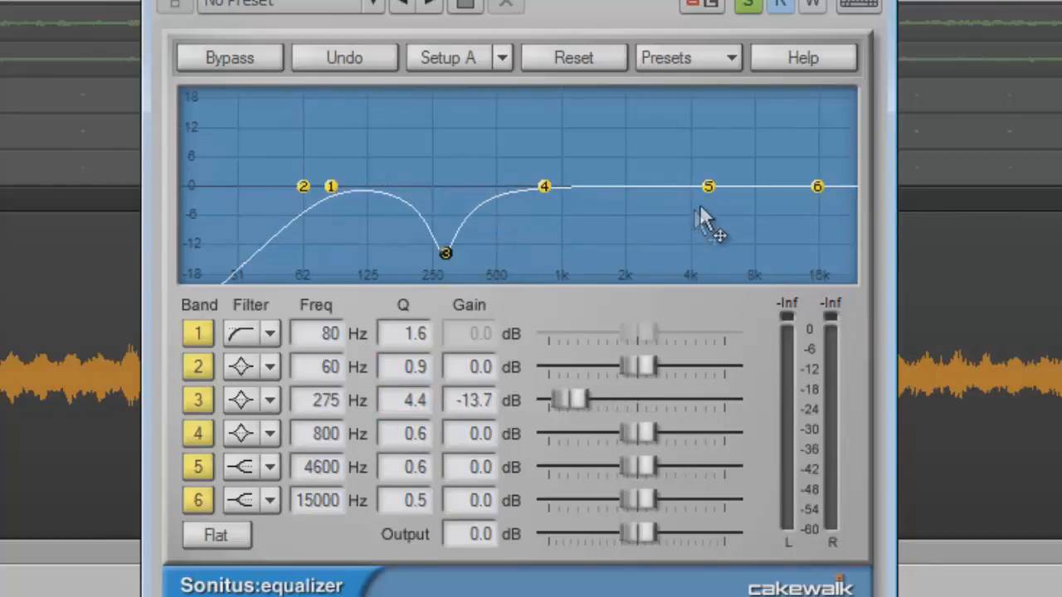
Make band 5 a peak/dip filter boosting 2.8 dB at 2824 Hz with Q 3.0, and compare the sound with the equalizer bypassed.
drag(709, 200, 557, 202)
click(270, 467)
click(284, 502)
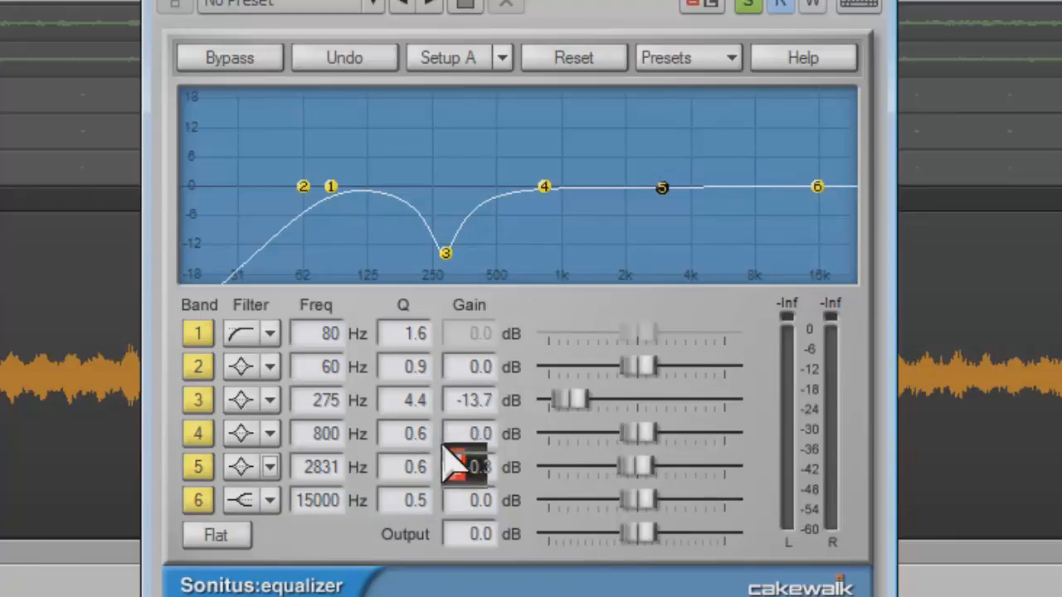
drag(633, 472, 652, 474)
scroll(670, 187, up, 5)
drag(670, 187, 661, 173)
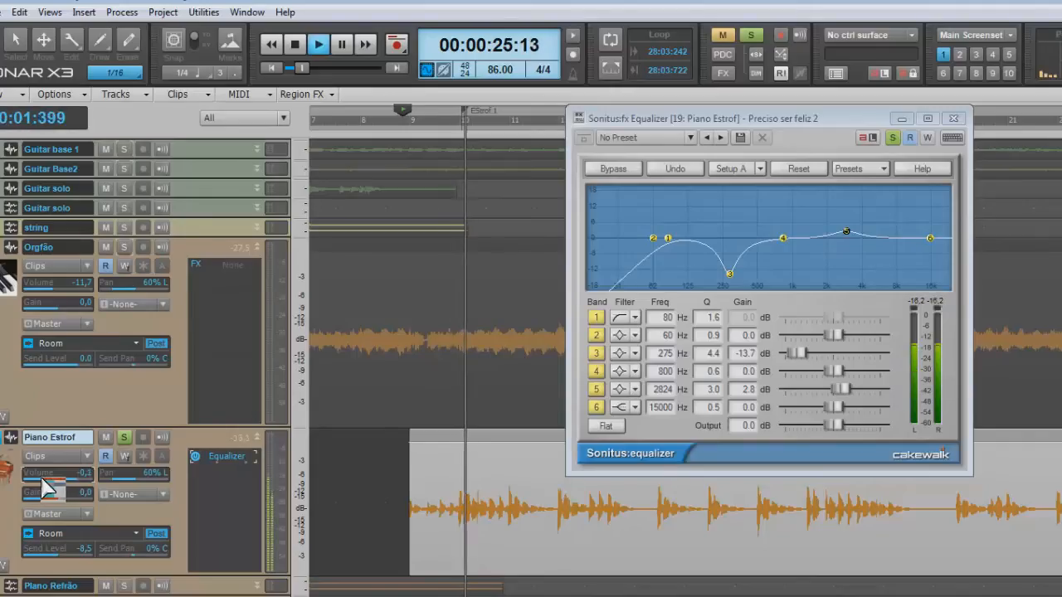
click(612, 169)
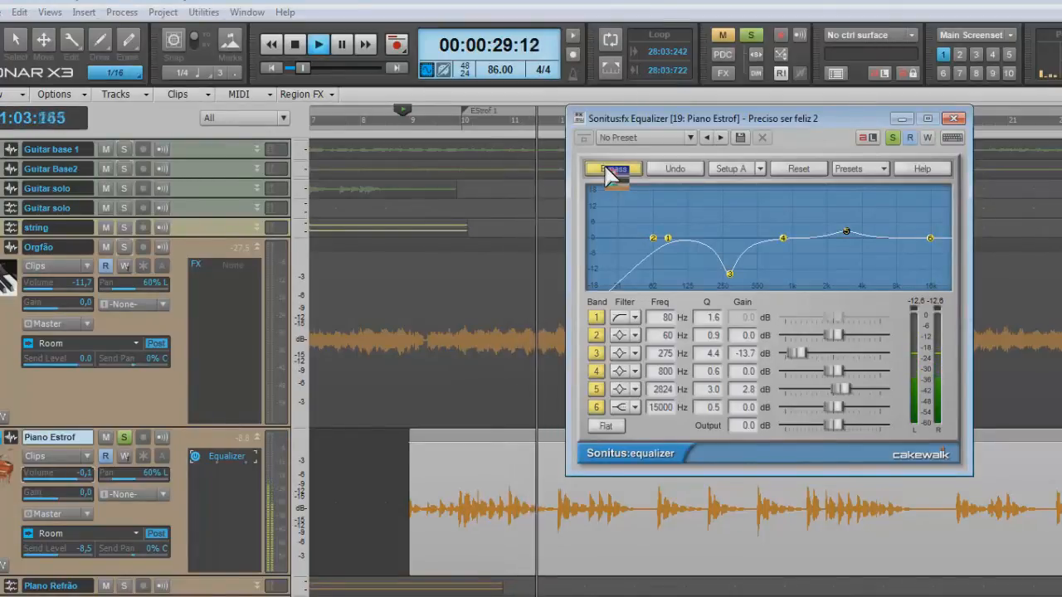
click(613, 169)
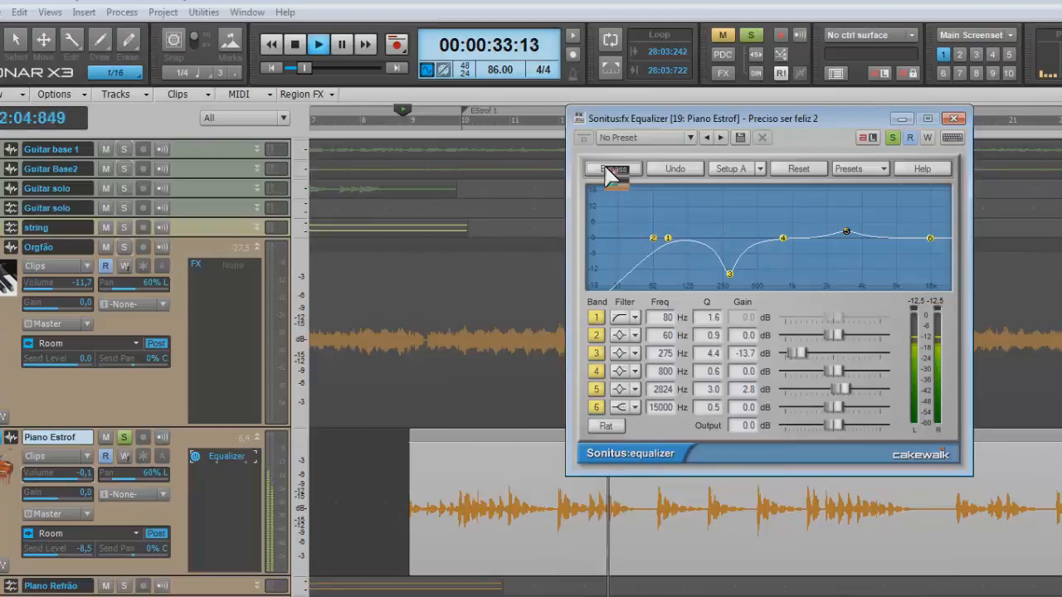
Solo the organ alongside the piano and balance their volumes, organ at -6.0 and Piano Estrof at -8.1.
click(124, 247)
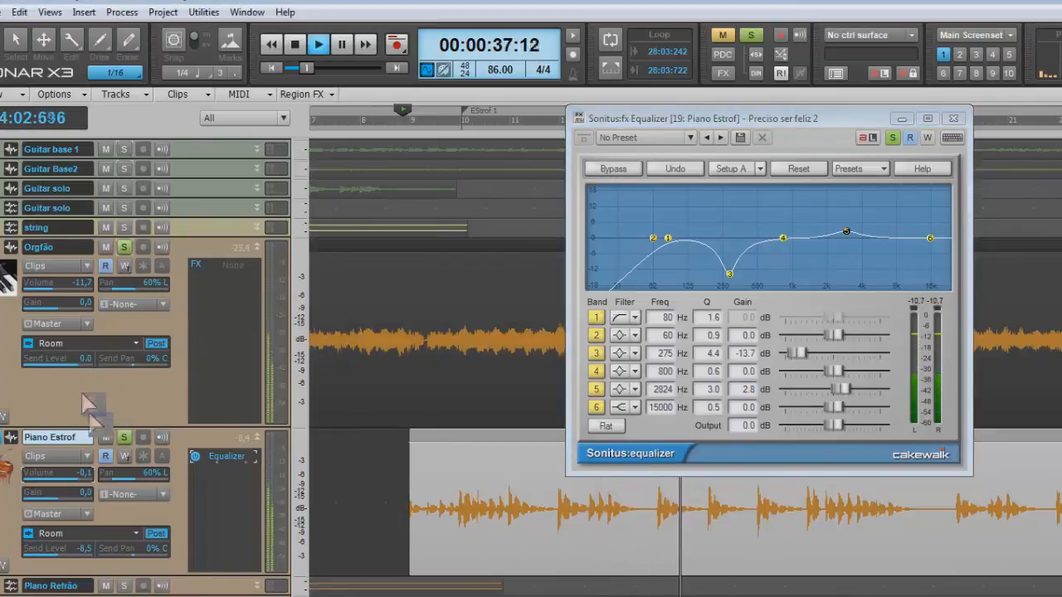
drag(90, 474, 74, 491)
drag(50, 291, 48, 300)
drag(52, 475, 53, 482)
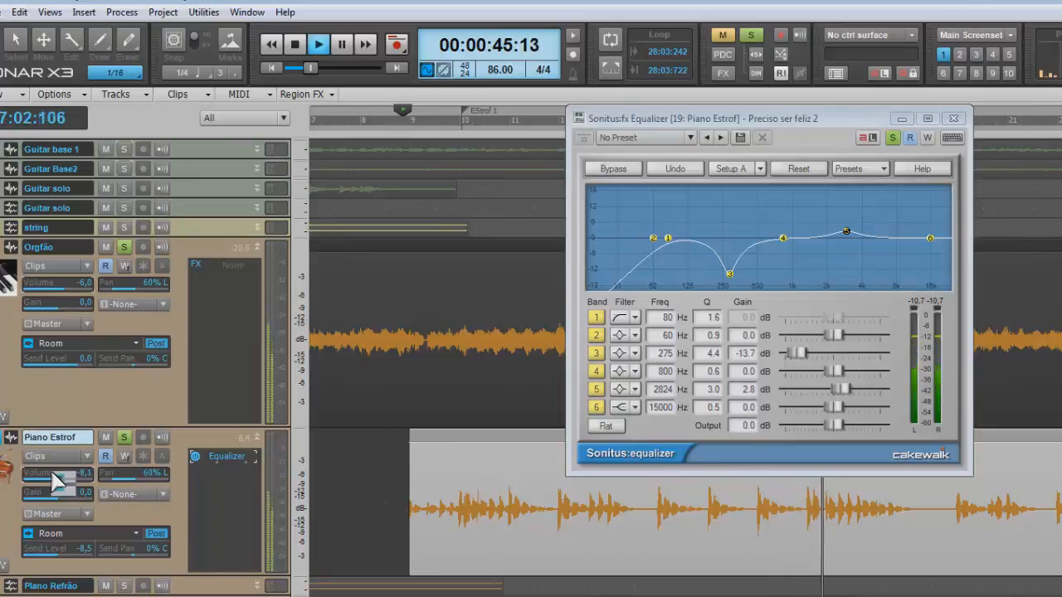
Clear all solos, audition the equalized piano in the full mix from just before Estrof 1, and stop playback.
click(750, 36)
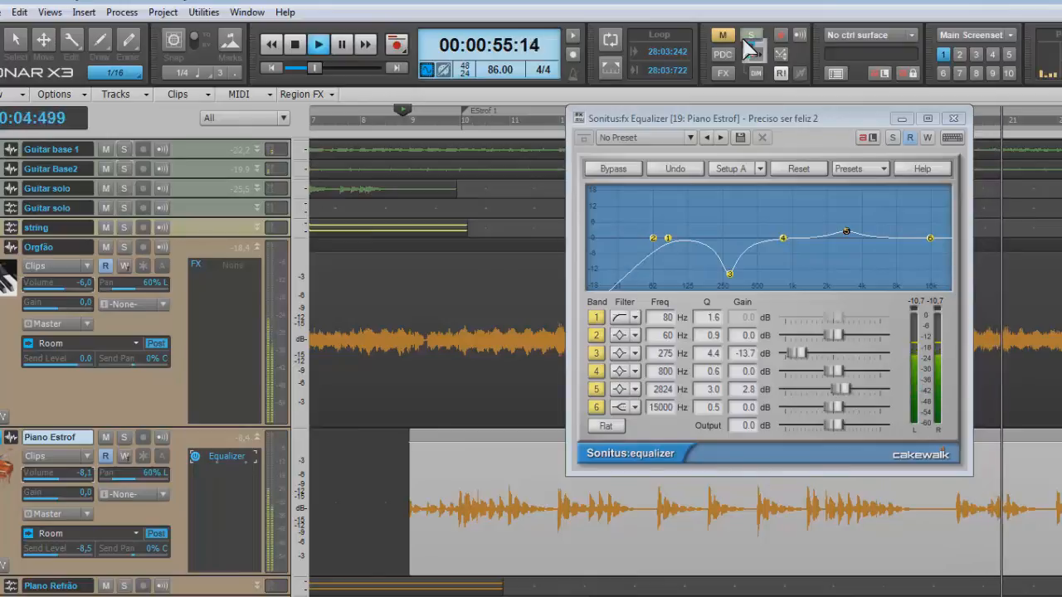
key(space)
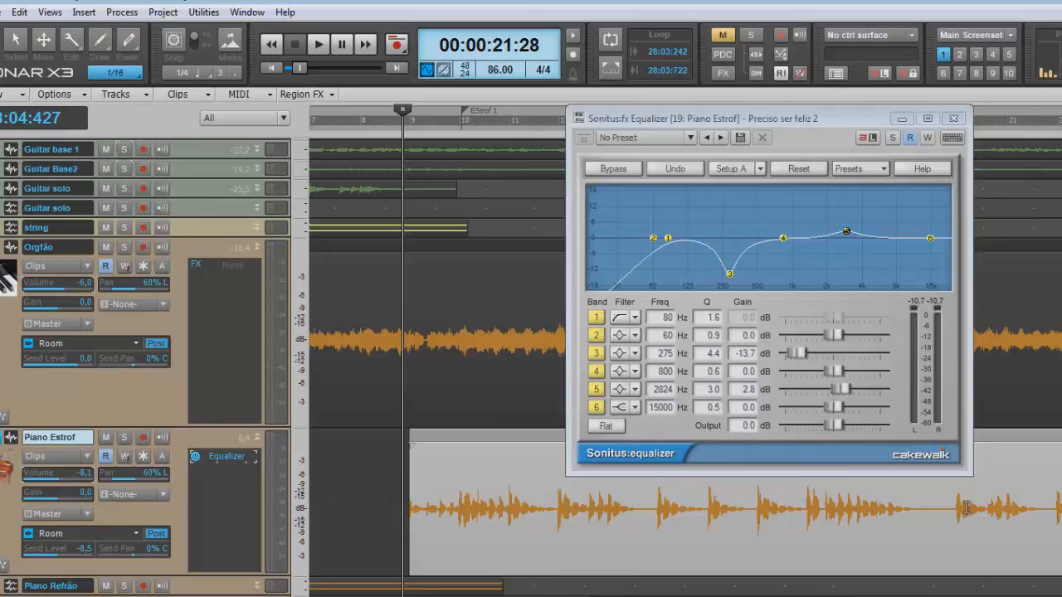
key(space)
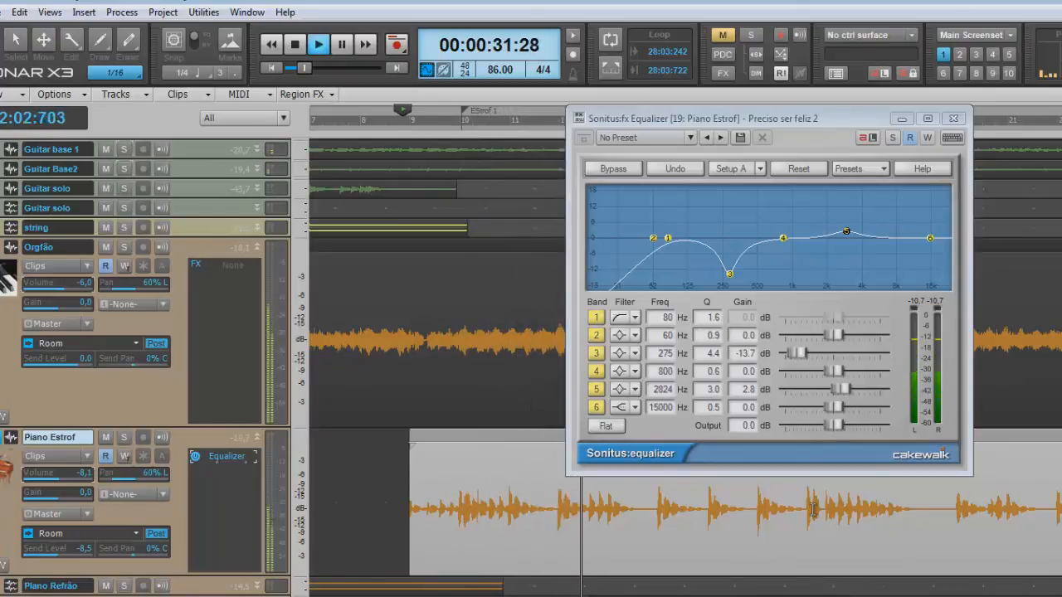
key(space)
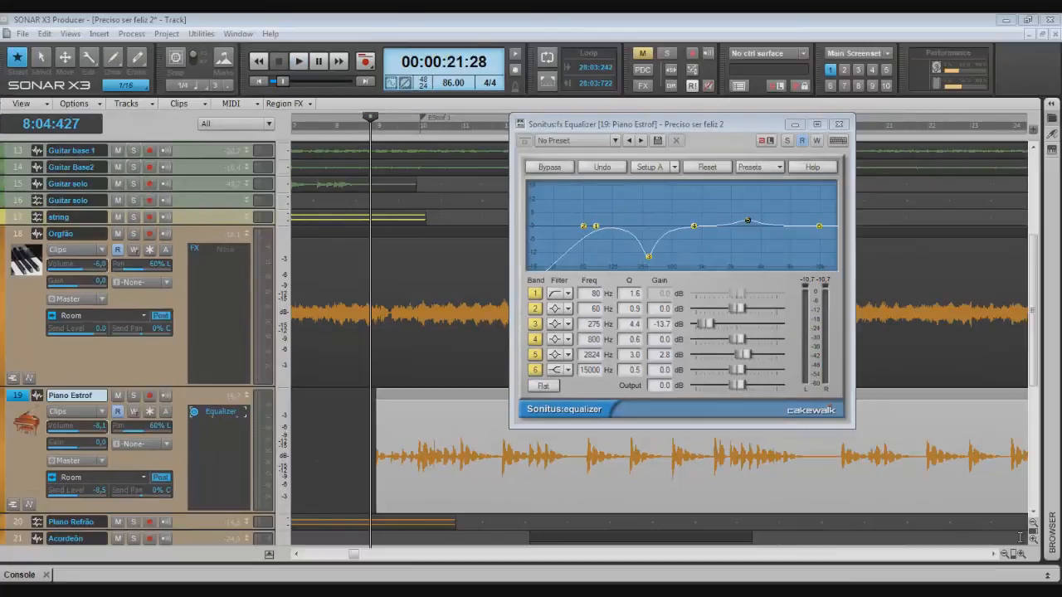